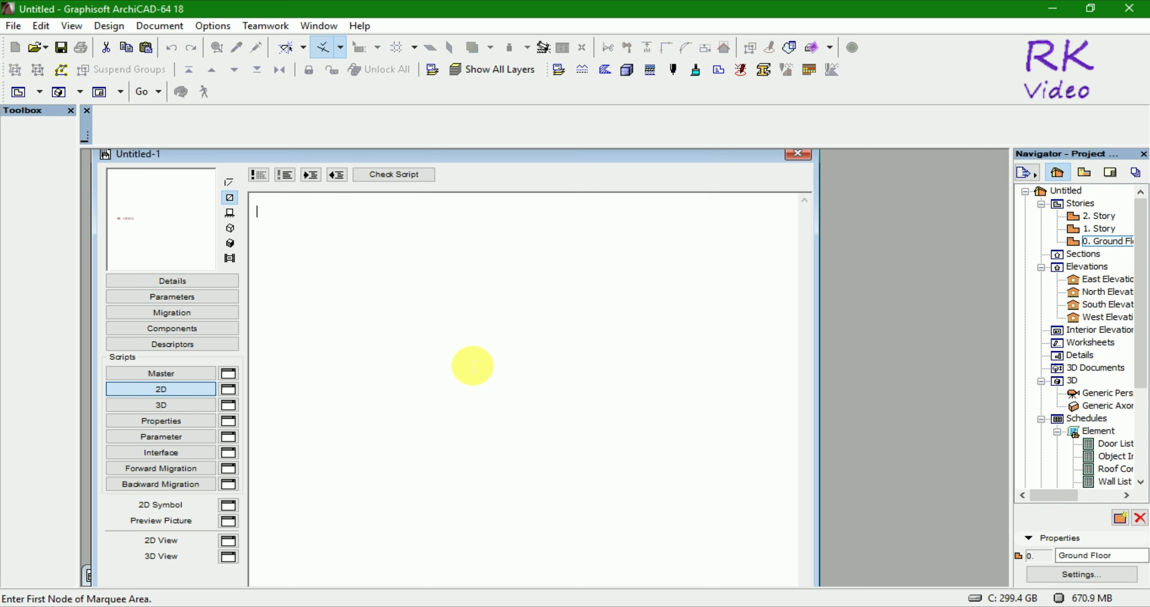
- Type the comment !!----- How to Draw Rectangle ----!! as the 2D script's first line
{"action": "type", "text": "!!"}
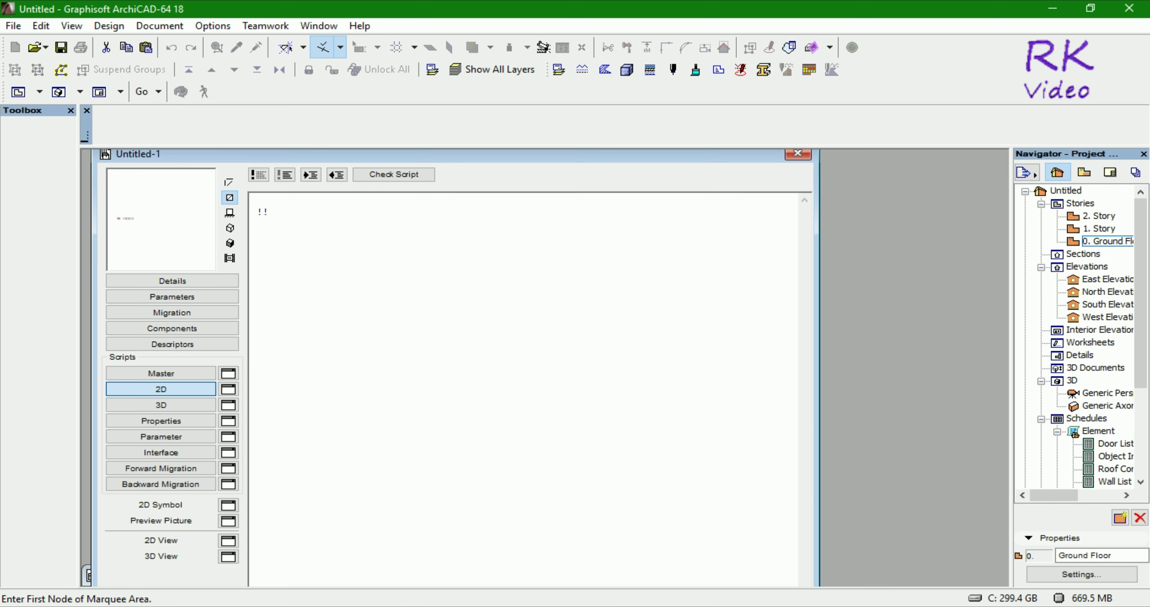
{"action": "type", "text": "----- "}
{"action": "type", "text": "How "}
{"action": "type", "text": "to"}
{"action": "type", "text": "Draw "}
{"action": "type", "text": "Rectang"}
{"action": "type", "text": "le"}
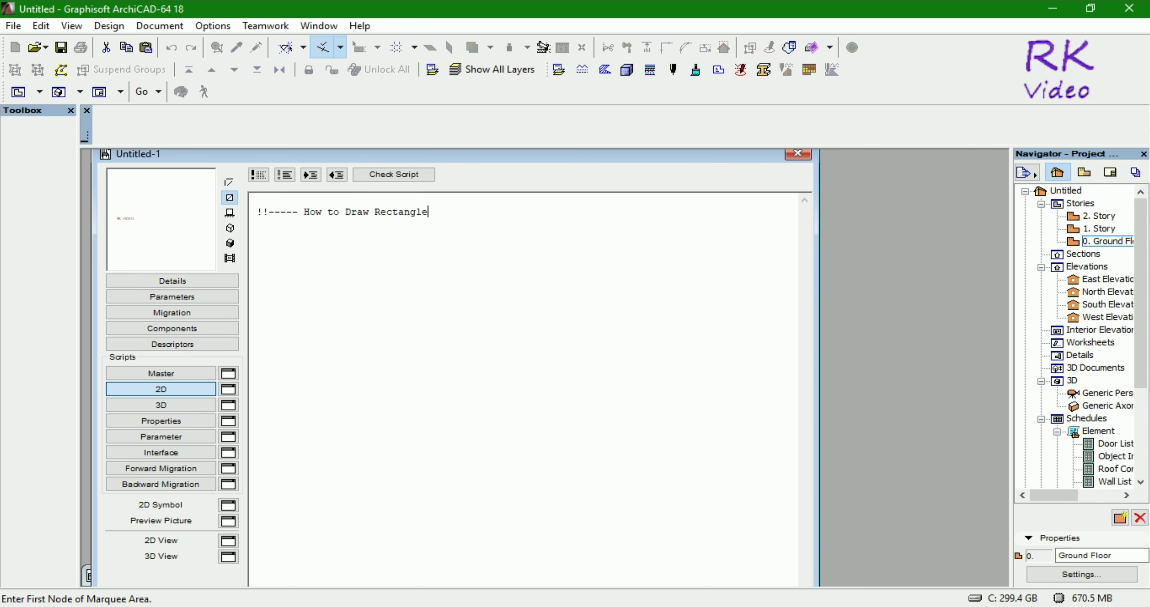
{"action": "type", "text": " ----"}
{"action": "type", "text": "!!"}
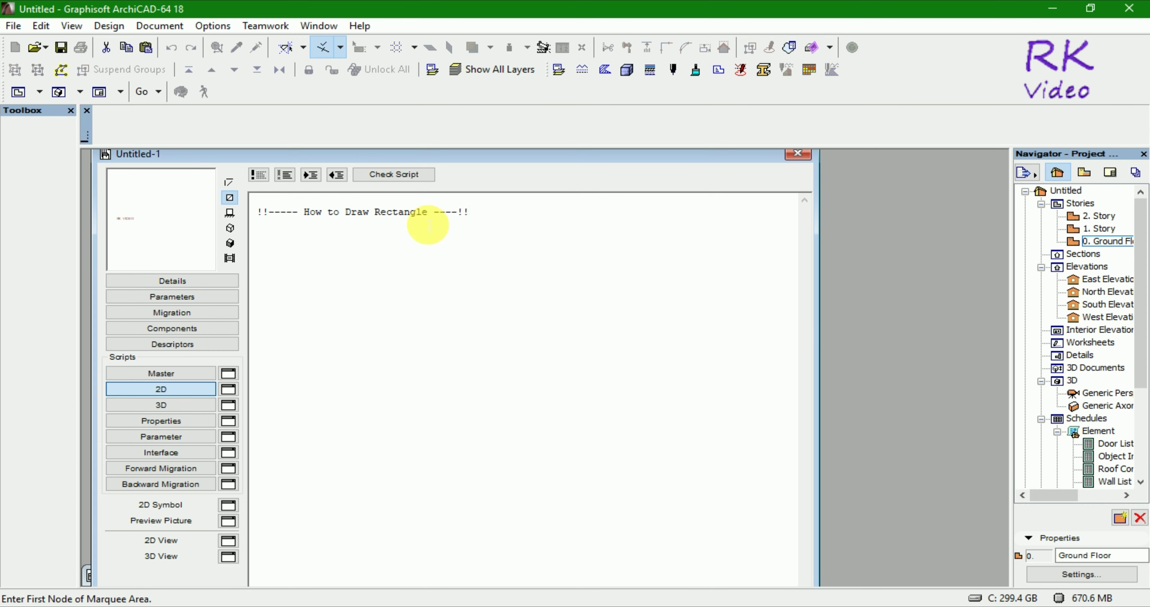
{"action": "key", "text": "Return"}
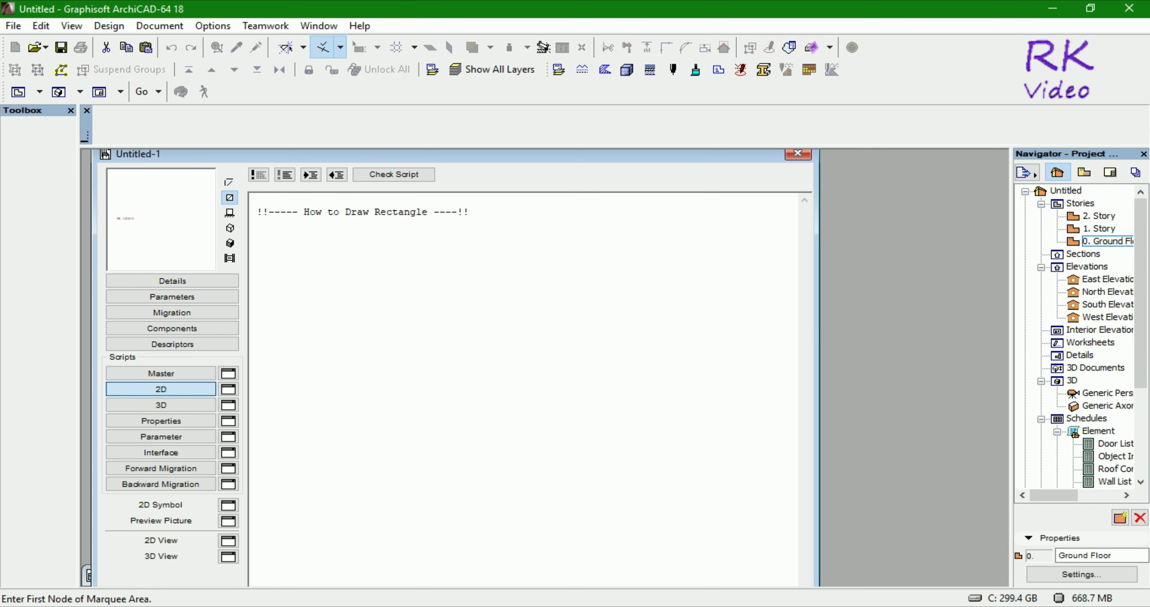
- Write four line2 sides: 10,25–20,25; 20,25–20,20; 20,20–10,20; 10,20–10,25
{"action": "type", "text": "l"}
{"action": "type", "text": "ine2 "}
{"action": "type", "text": "10,"}
{"action": "type", "text": " 25"}
{"action": "type", "text": ", 20"}
{"action": "type", "text": ", 2"}
{"action": "type", "text": "5"}
{"action": "key", "text": "Return"}
{"action": "type", "text": "line2"}
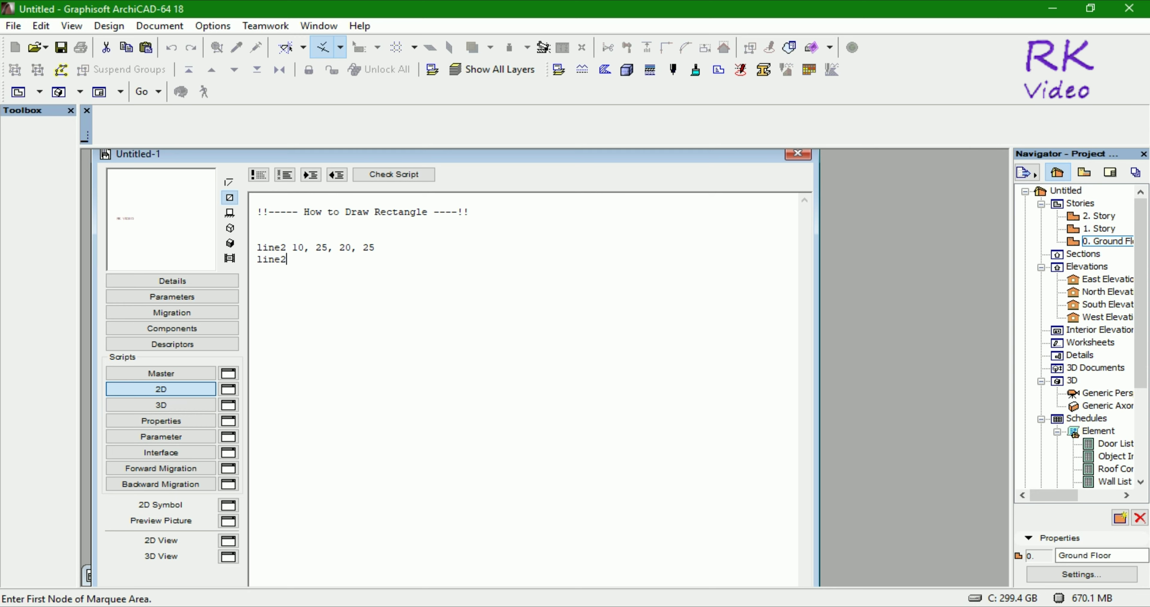
{"action": "type", "text": " 20,"}
{"action": "type", "text": " 25"}
{"action": "type", "text": ", 20"}
{"action": "type", "text": ", 20"}
{"action": "key", "text": "Return"}
{"action": "type", "text": "lin"}
{"action": "type", "text": "e2 "}
{"action": "type", "text": "20, 2"}
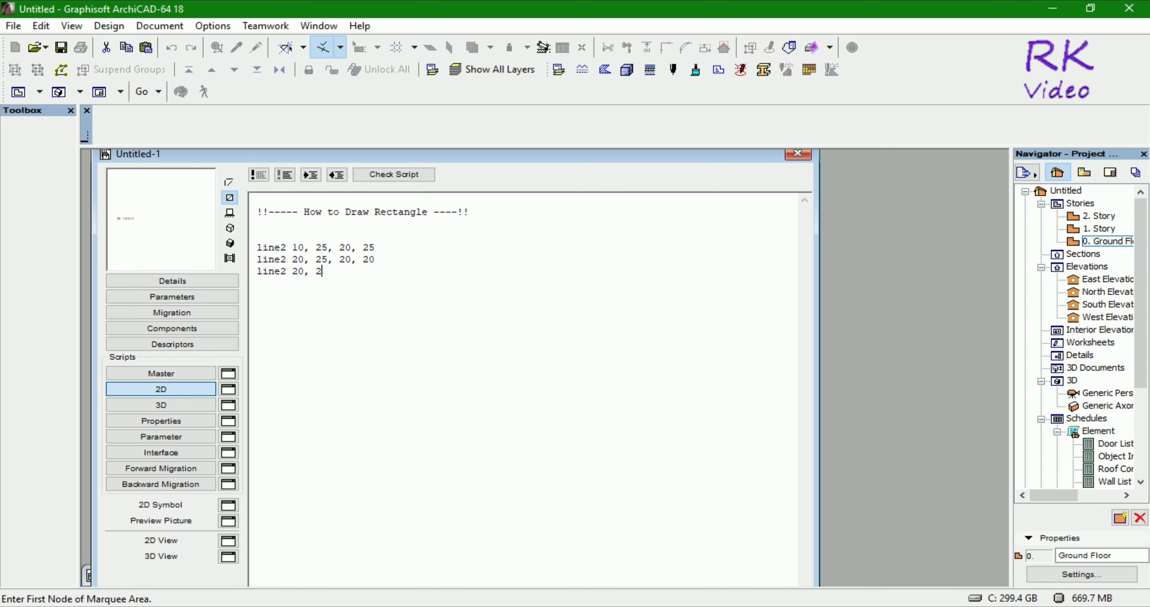
{"action": "type", "text": "0,"}
{"action": "type", "text": " 10, 20"}
{"action": "key", "text": "Return"}
{"action": "type", "text": "lin"}
{"action": "type", "text": "e2 "}
{"action": "type", "text": "10, 2"}
{"action": "type", "text": "0, "}
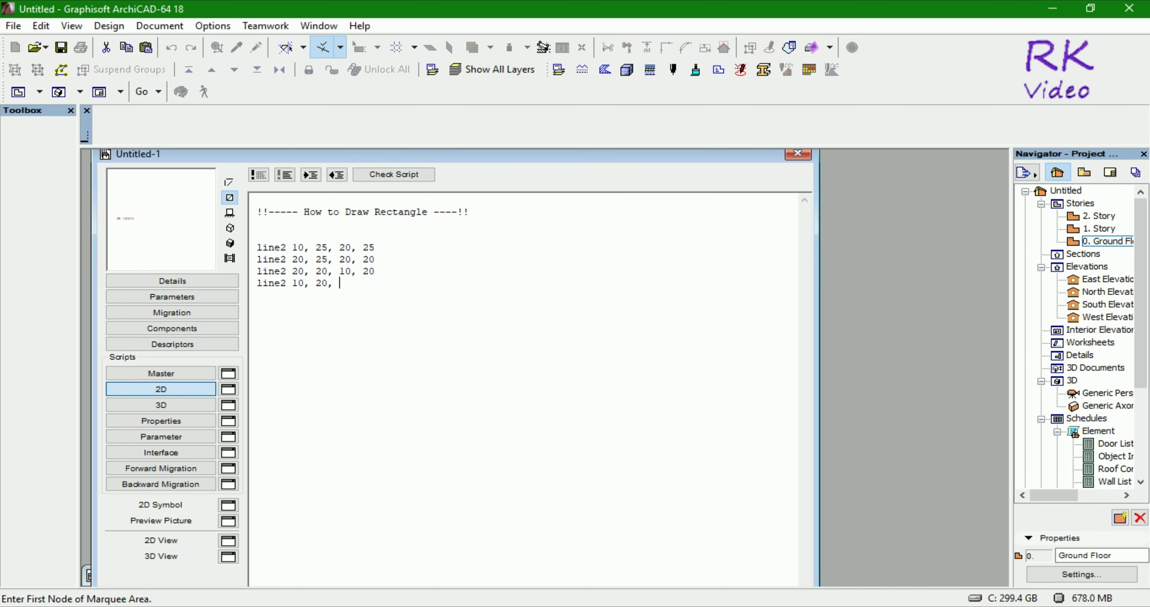
{"action": "type", "text": "10, 25"}
- Check the script, dismiss the OK message, and preview the rectangle in the 2D View
{"action": "left_click", "coordinate": [394, 174]}
{"action": "left_click", "coordinate": [572, 232]}
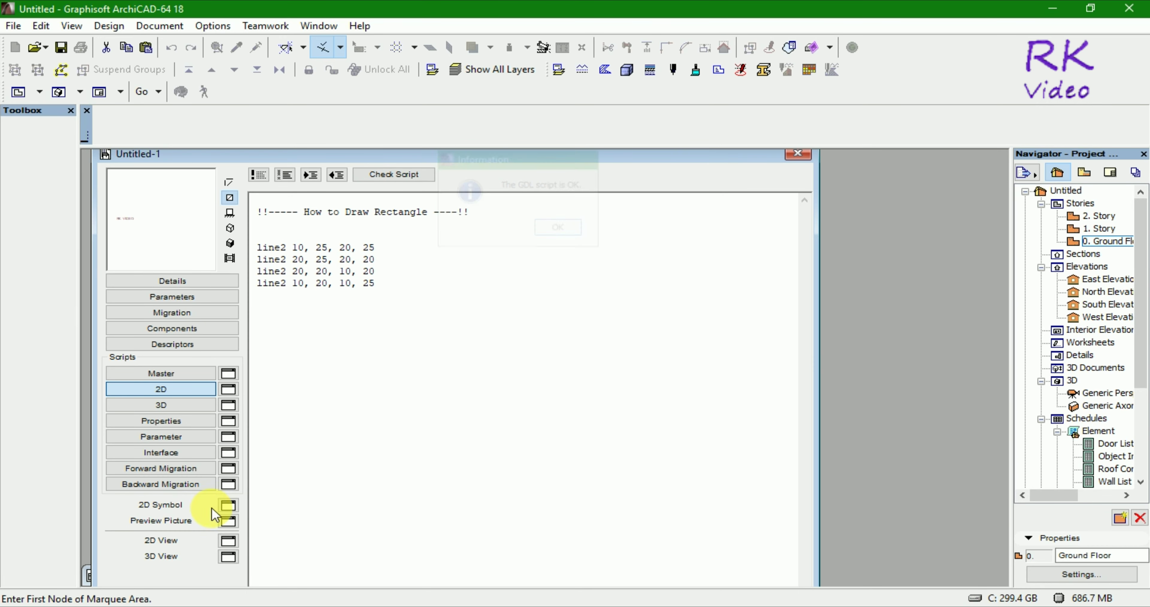
{"action": "left_click", "coordinate": [228, 540]}
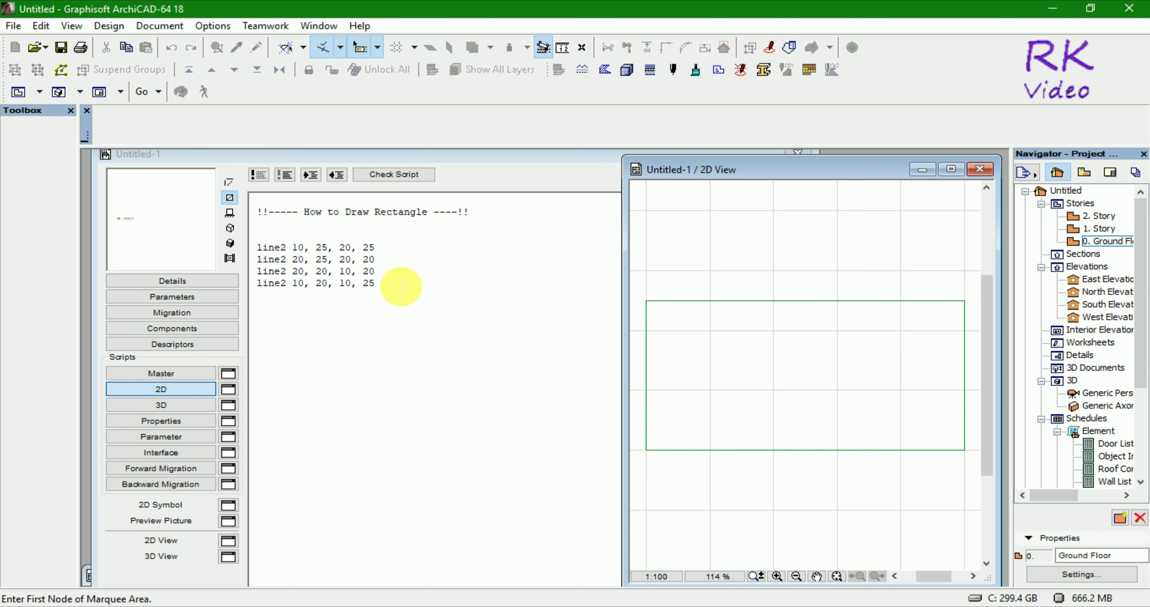
- Duplicate the four line2 statements below the originals
{"action": "left_click", "coordinate": [390, 288]}
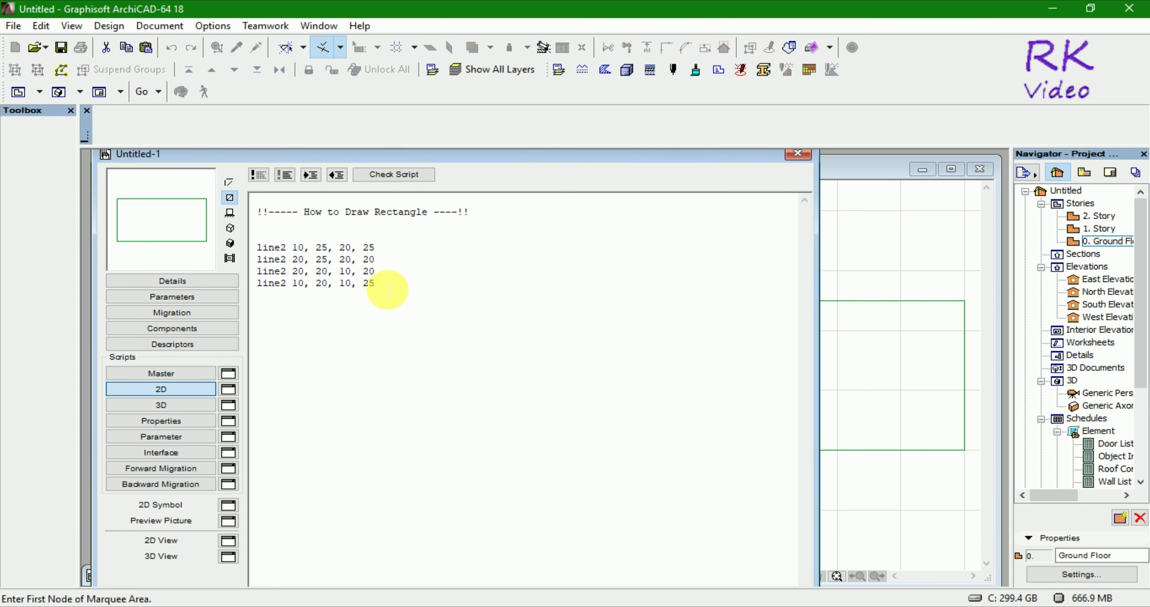
{"action": "left_click_drag", "start_coordinate": [388, 289], "coordinate": [255, 252]}
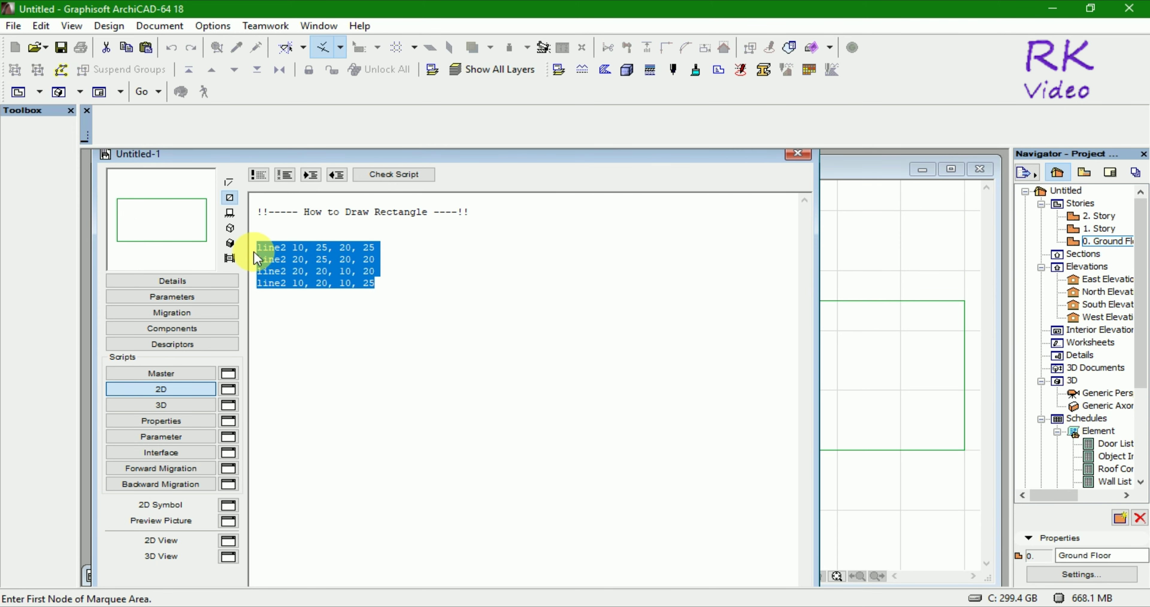
{"action": "left_click", "coordinate": [394, 285]}
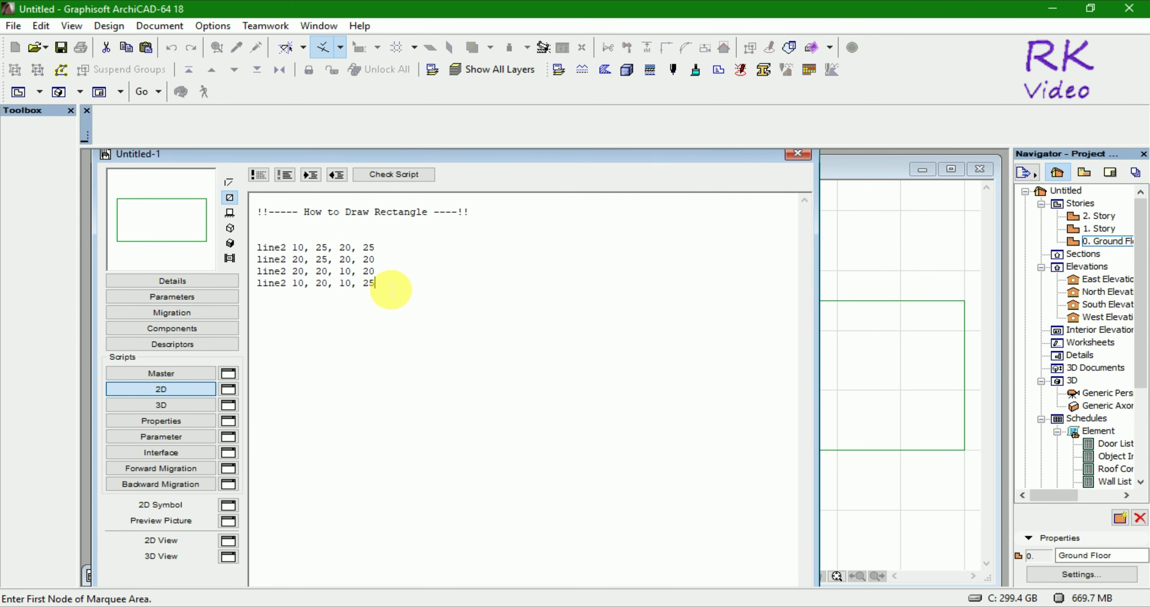
{"action": "key", "text": "Return"}
{"action": "key", "text": "Return"}
{"action": "key", "text": "Return"}
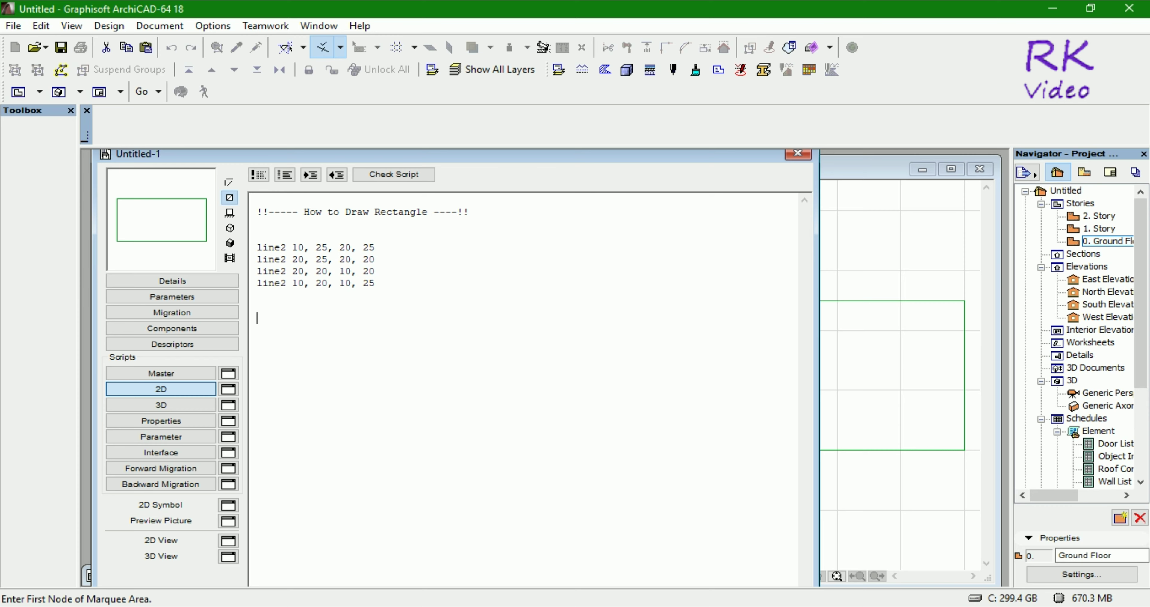
{"action": "type", "text": "line2 10, 25, 20, 25 line2 20, 25, 20, 20 line2 20, 20, 10, 20 line2 10, 20, 10, 25"}
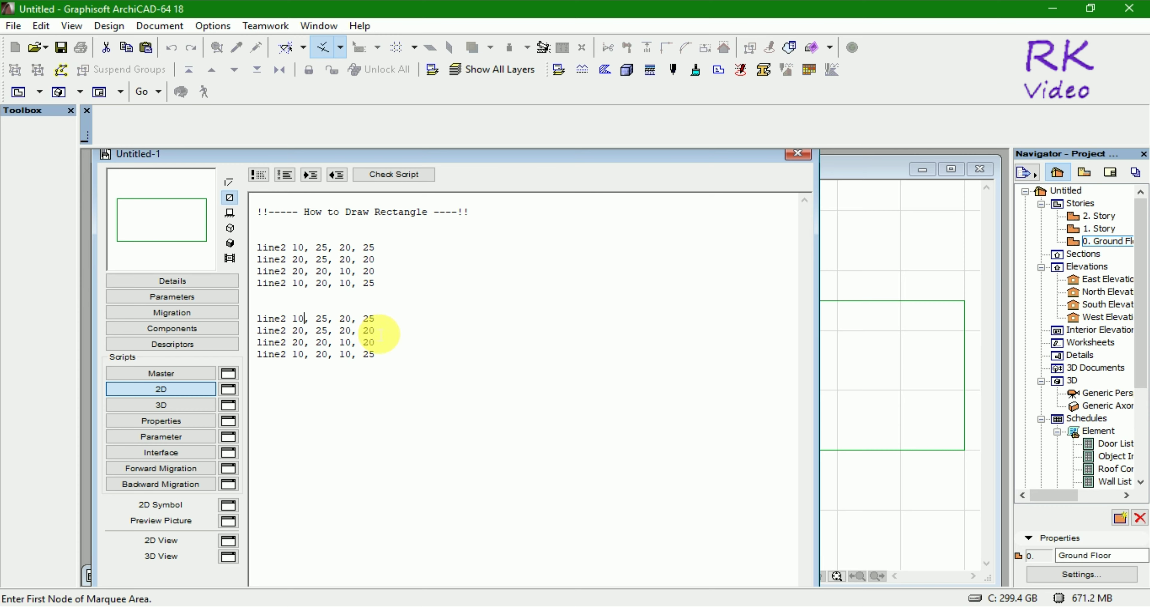
- Change the first copied line to line2 5, 13, 10, 13
{"action": "key", "text": "BackSpace"}
{"action": "key", "text": "BackSpace"}
{"action": "type", "text": "5"}
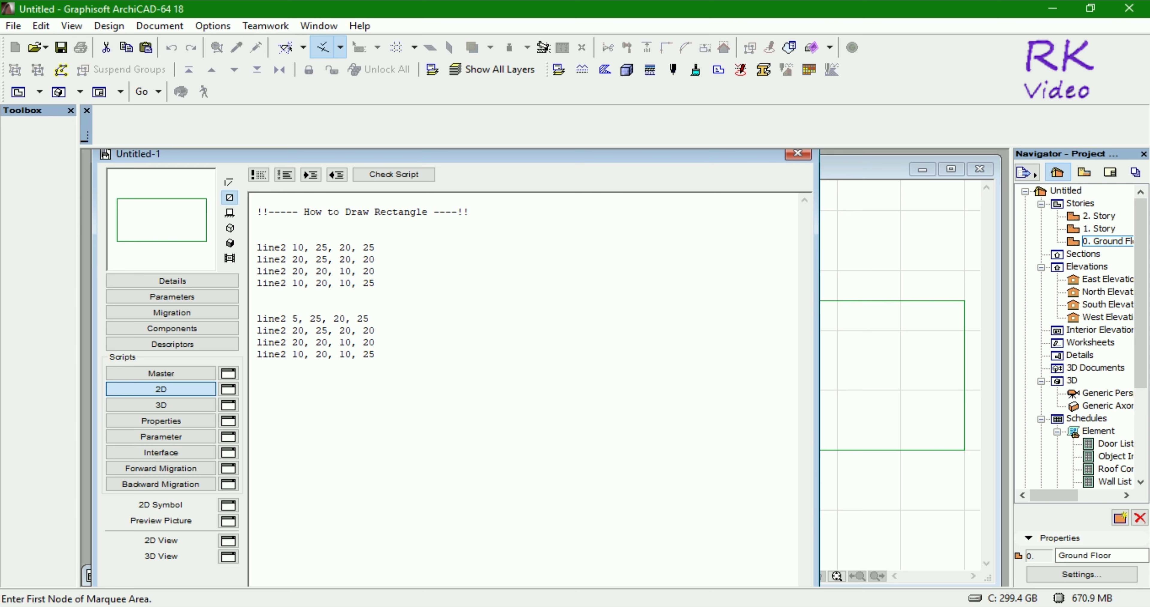
{"action": "left_click", "coordinate": [322, 318]}
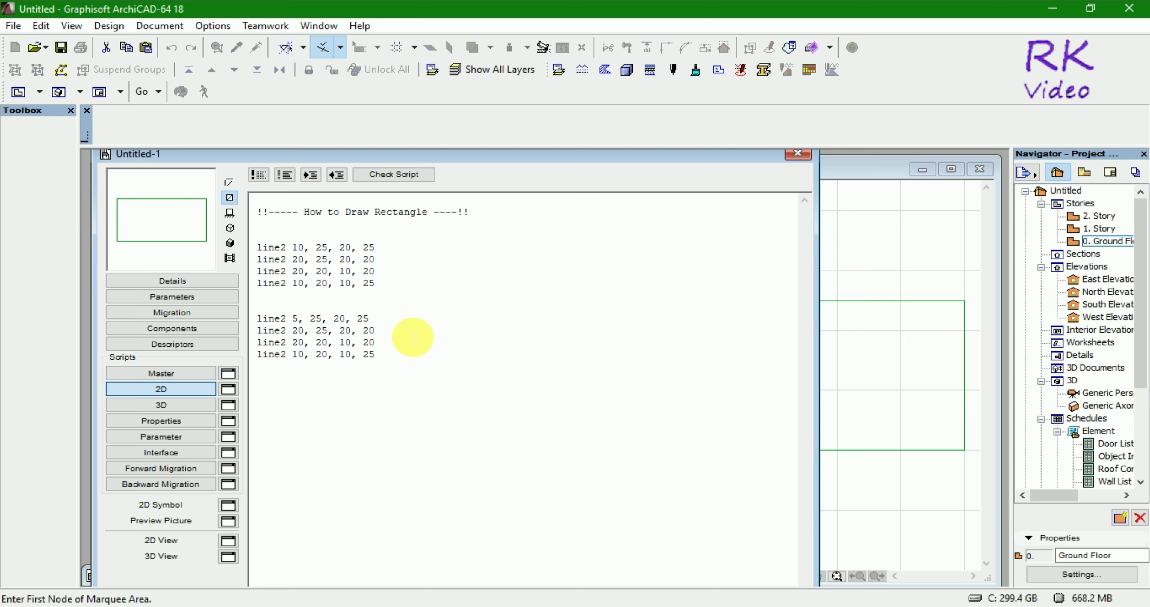
{"action": "key", "text": "BackSpace"}
{"action": "key", "text": "BackSpace"}
{"action": "type", "text": "13"}
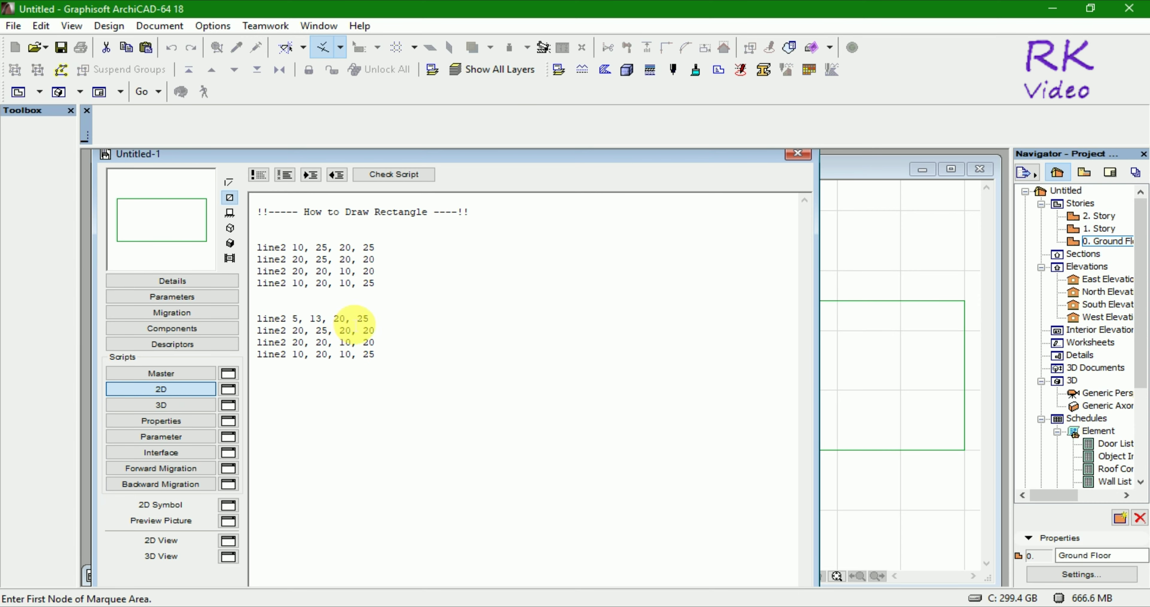
{"action": "key", "text": "Delete"}
{"action": "type", "text": "1"}
{"action": "left_click", "coordinate": [379, 324]}
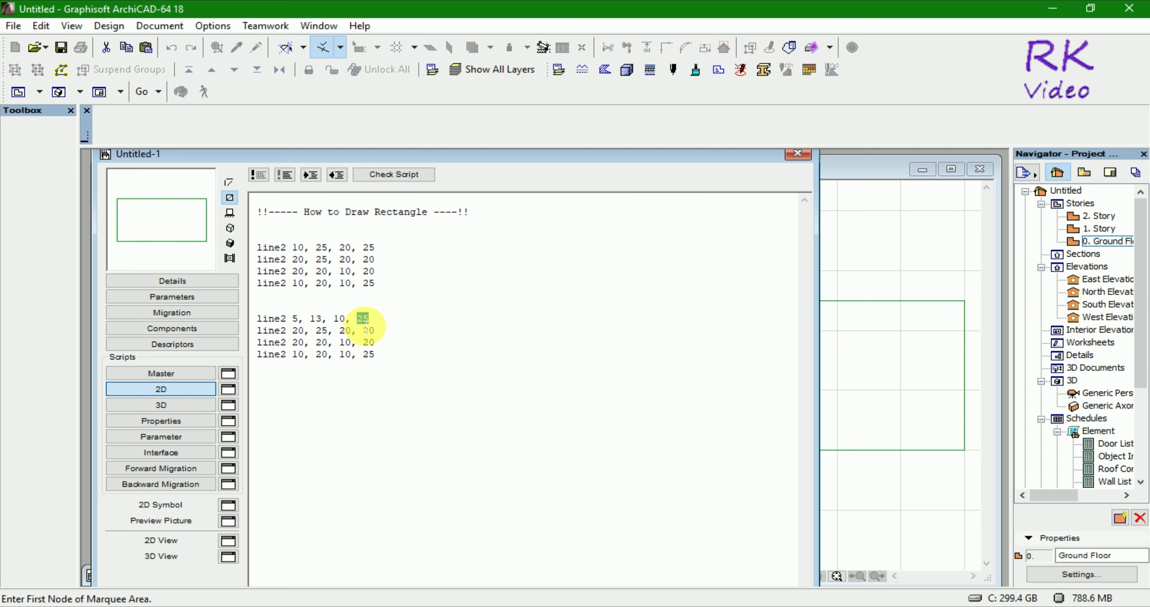
{"action": "key", "text": "BackSpace"}
{"action": "key", "text": "BackSpace"}
{"action": "type", "text": "13"}
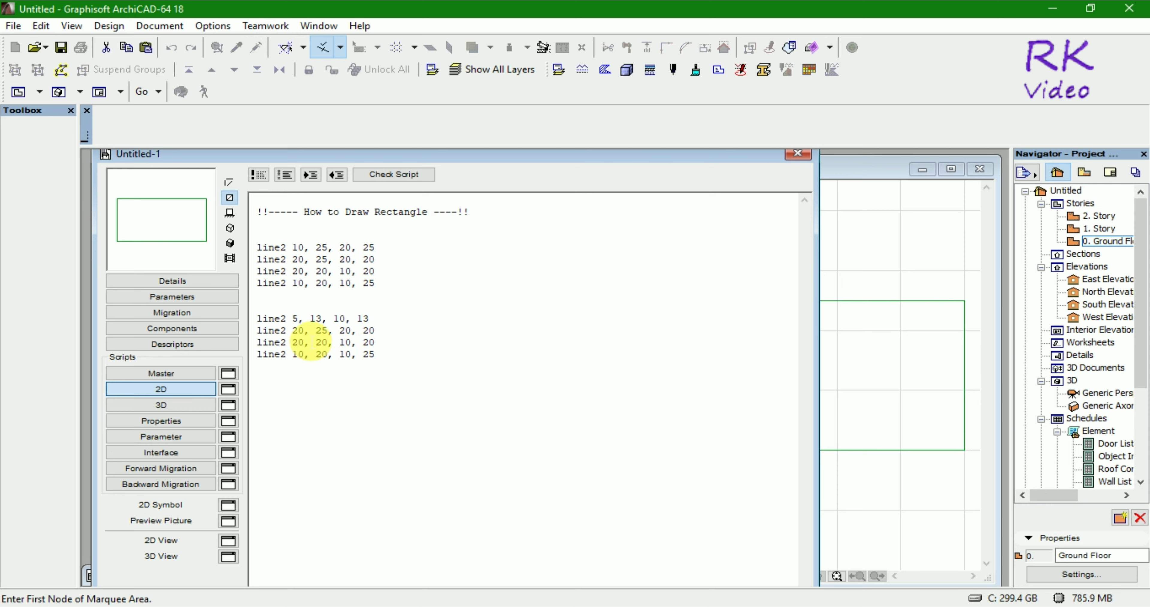
- Change the second copied line to line2 10, 13, 10, 10
{"action": "left_click_drag", "start_coordinate": [304, 330], "coordinate": [291, 330]}
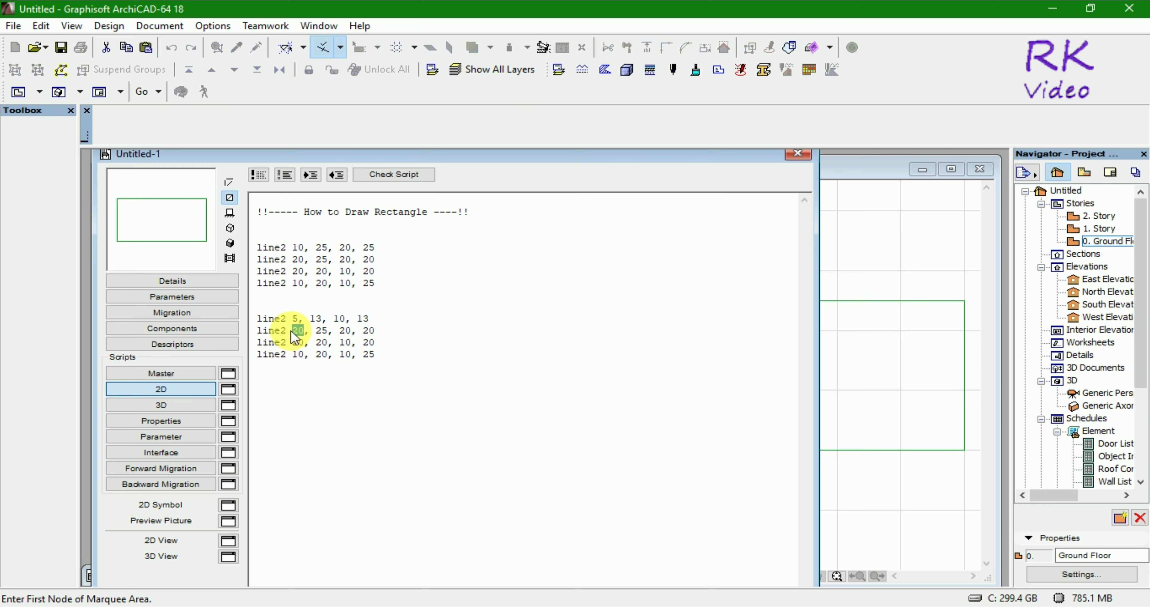
{"action": "type", "text": "10"}
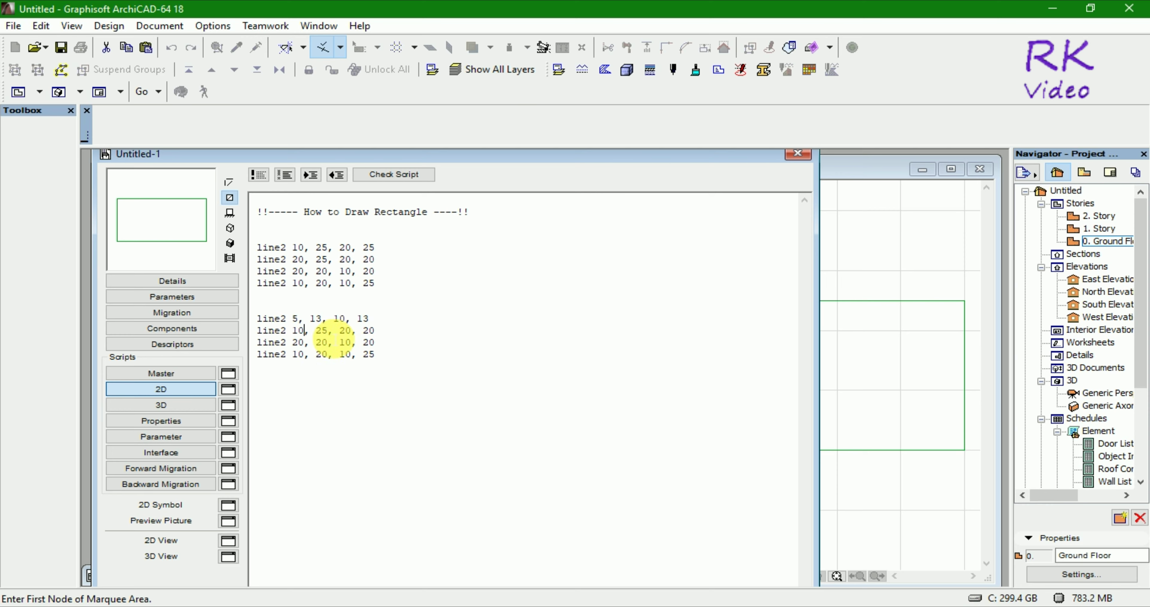
{"action": "double_click", "coordinate": [320, 330]}
{"action": "type", "text": "13"}
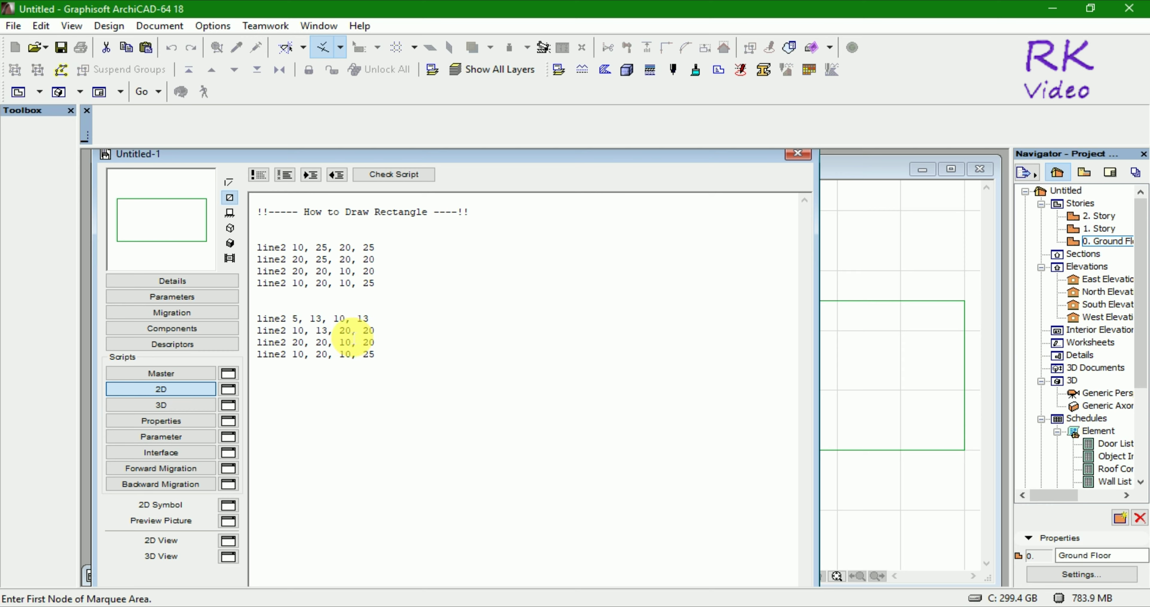
{"action": "double_click", "coordinate": [344, 330]}
{"action": "type", "text": "10, "}
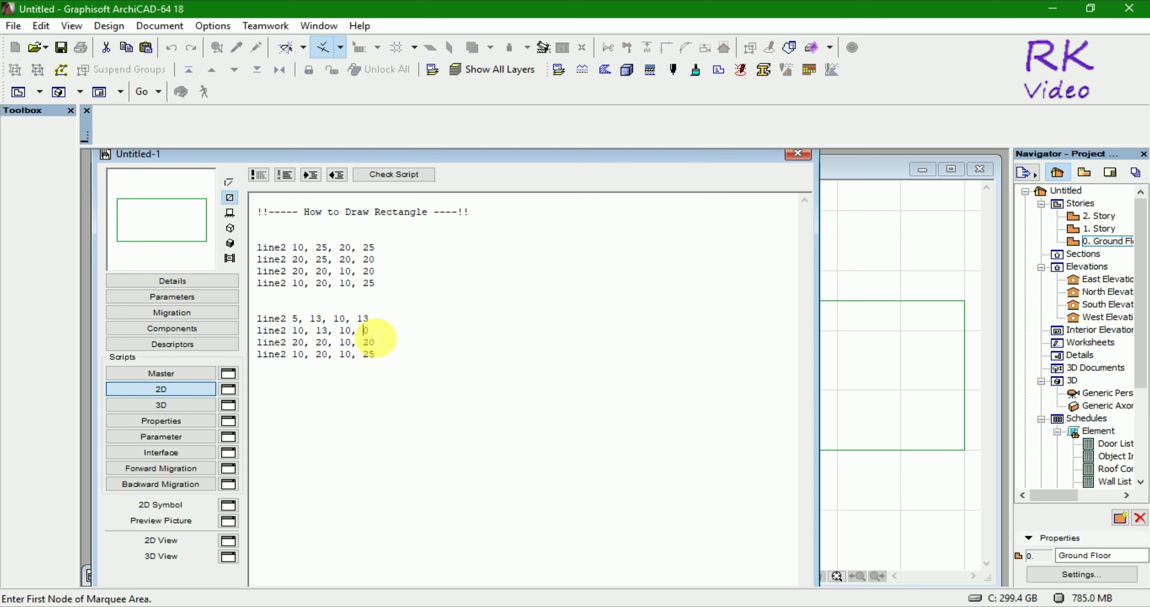
{"action": "type", "text": "1"}
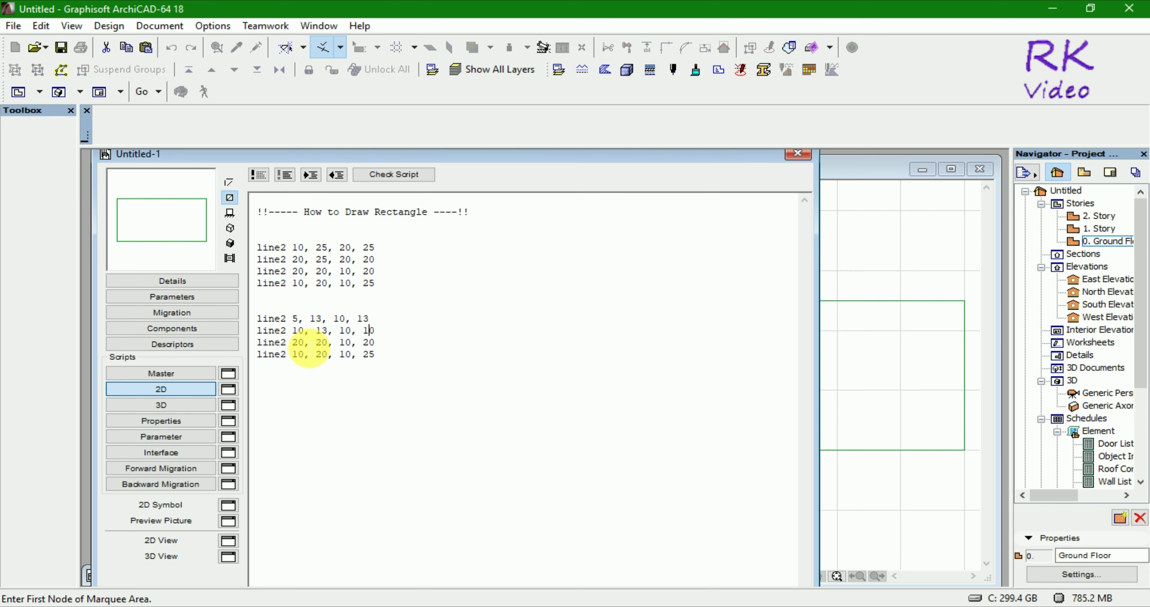
- Change the third copied line to line2 10, 10, 5, 10
{"action": "left_click", "coordinate": [297, 343]}
{"action": "key", "text": "BackSpace"}
{"action": "type", "text": "1"}
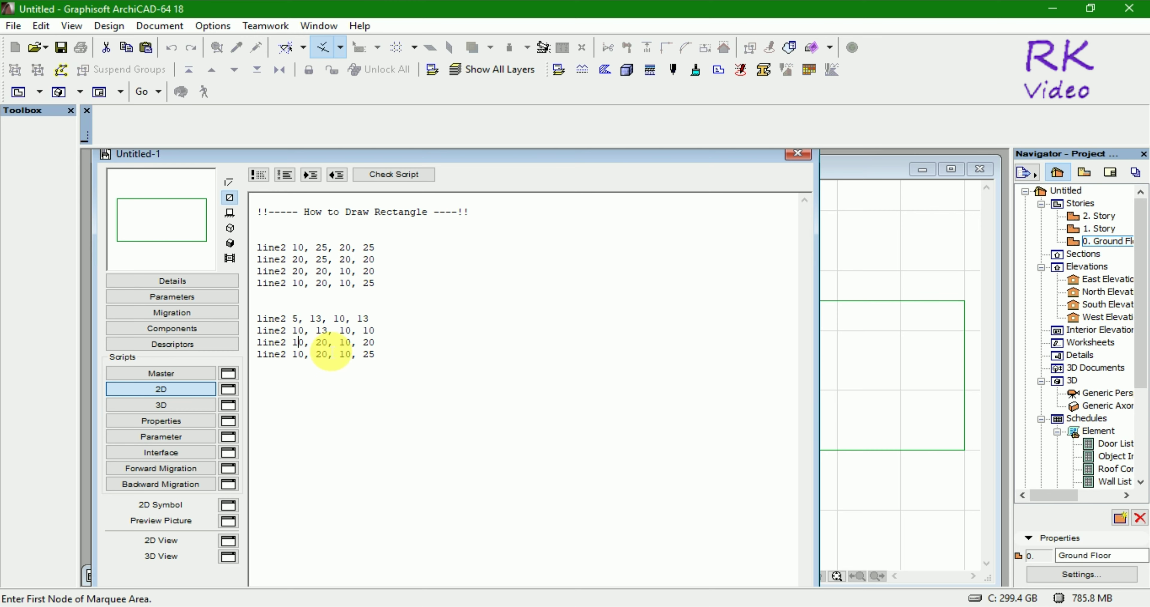
{"action": "left_click", "coordinate": [321, 343]}
{"action": "key", "text": "BackSpace"}
{"action": "type", "text": "1"}
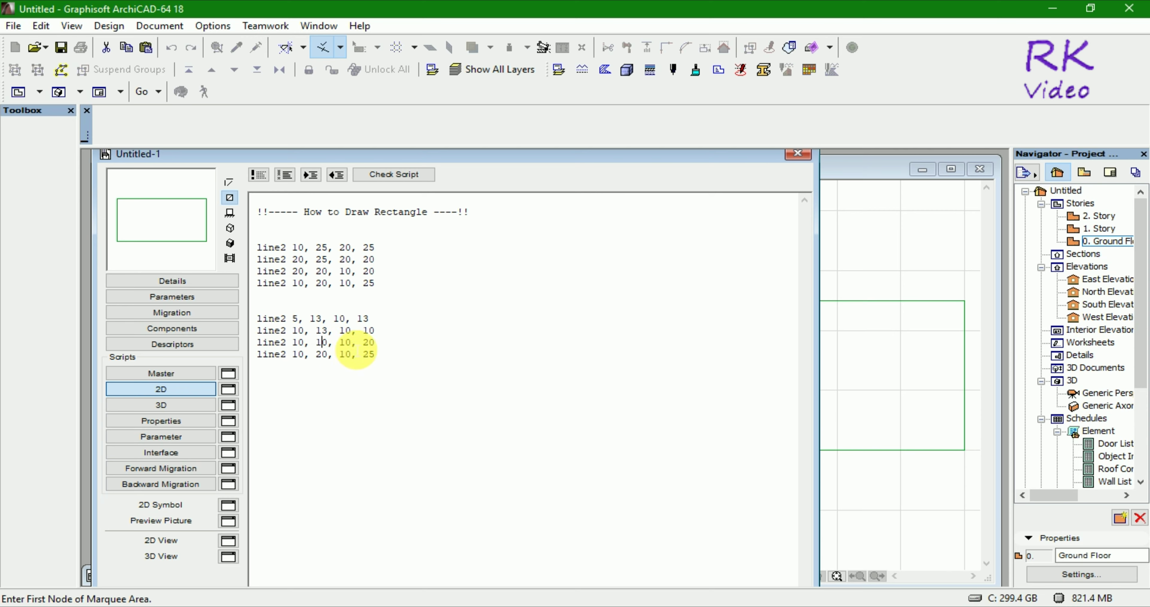
{"action": "double_click", "coordinate": [345, 342]}
{"action": "type", "text": "5"}
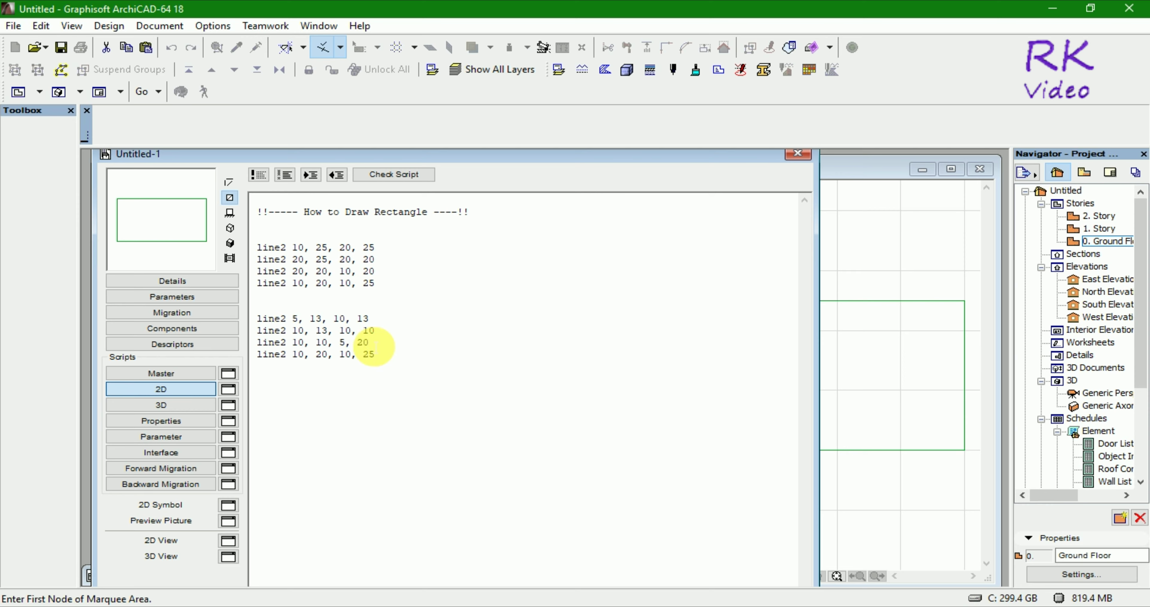
{"action": "double_click", "coordinate": [362, 342]}
{"action": "type", "text": "10"}
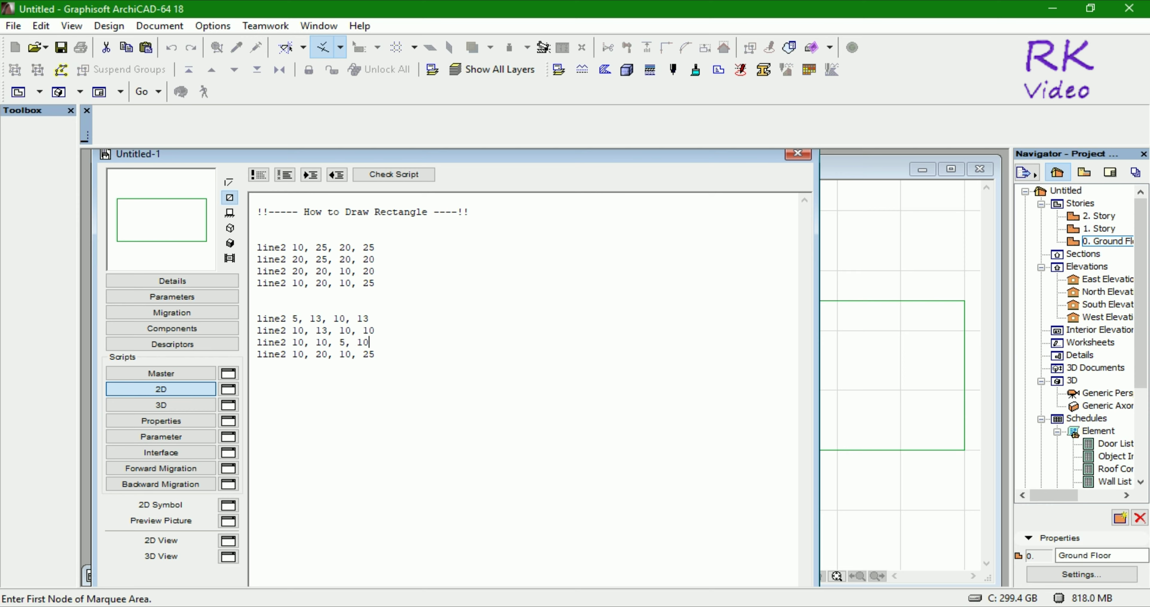
- Change the fourth copied line to line2 5, 10, 5, 13
{"action": "double_click", "coordinate": [298, 355]}
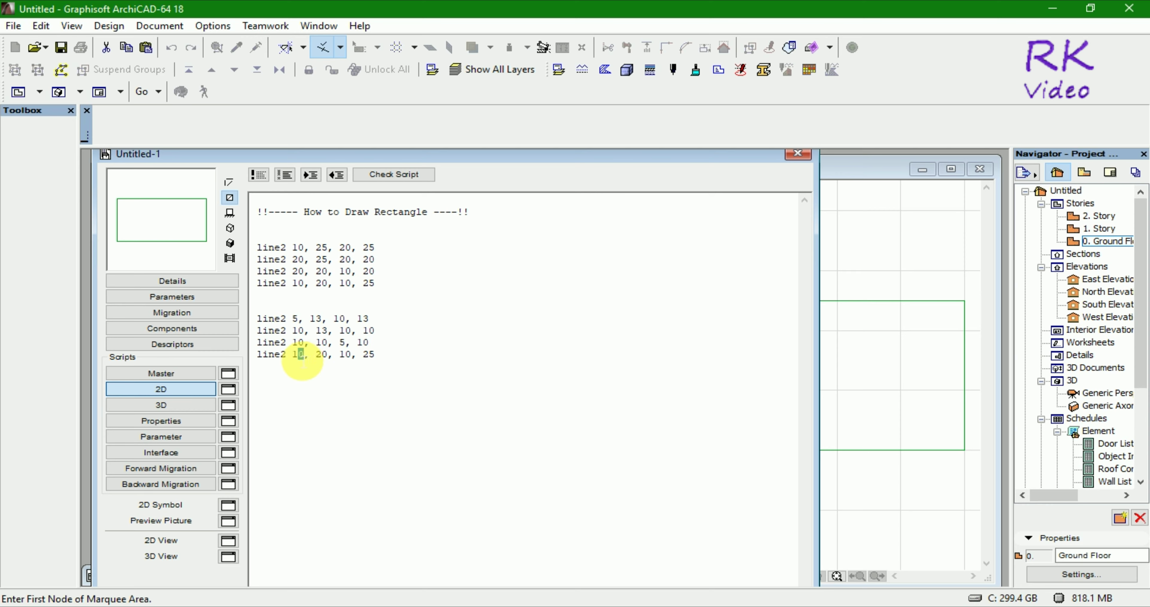
{"action": "type", "text": "5"}
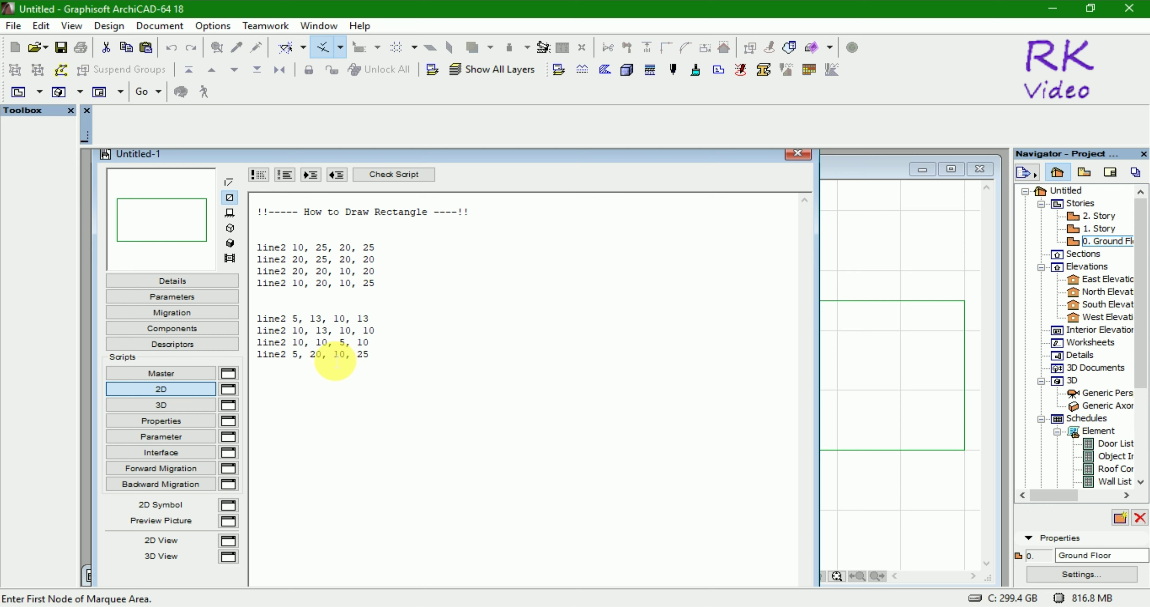
{"action": "double_click", "coordinate": [315, 354]}
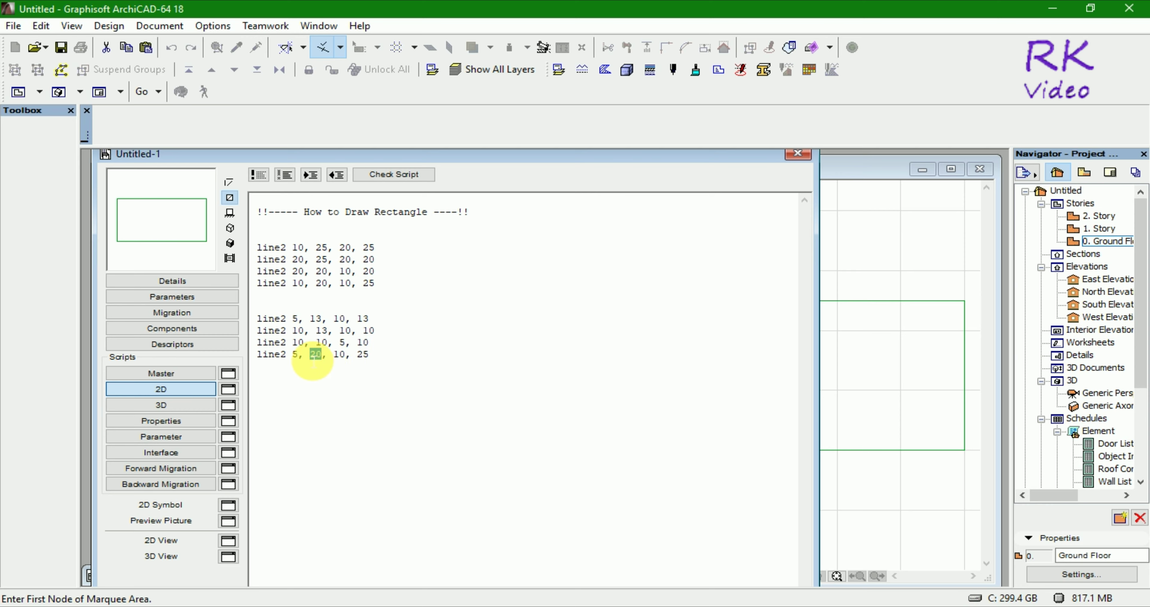
{"action": "type", "text": "10"}
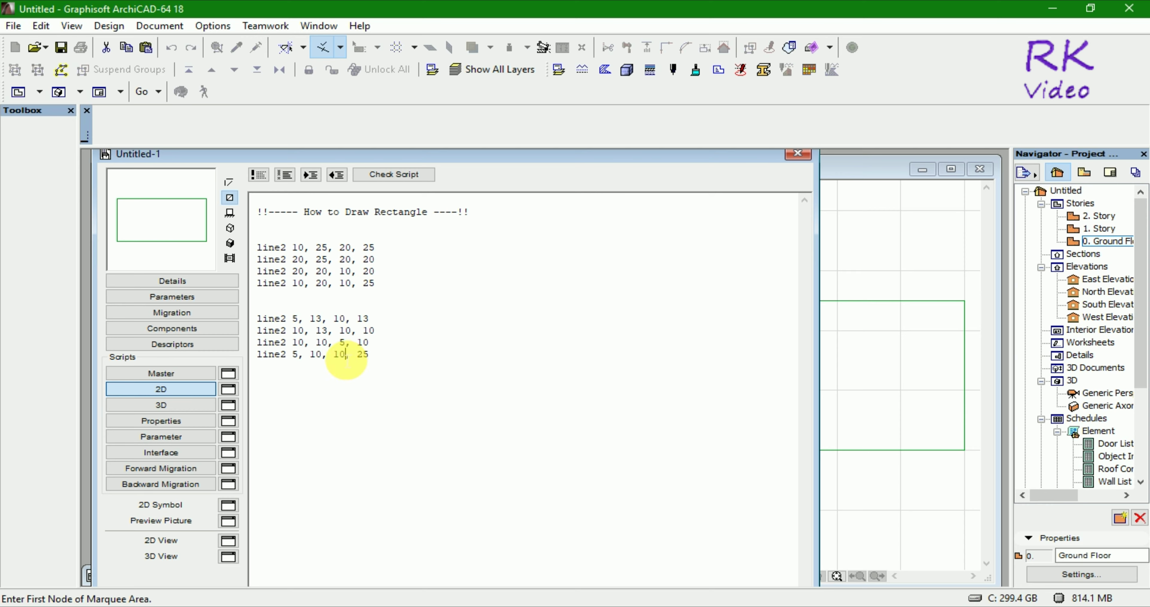
{"action": "double_click", "coordinate": [339, 353]}
{"action": "type", "text": "5"}
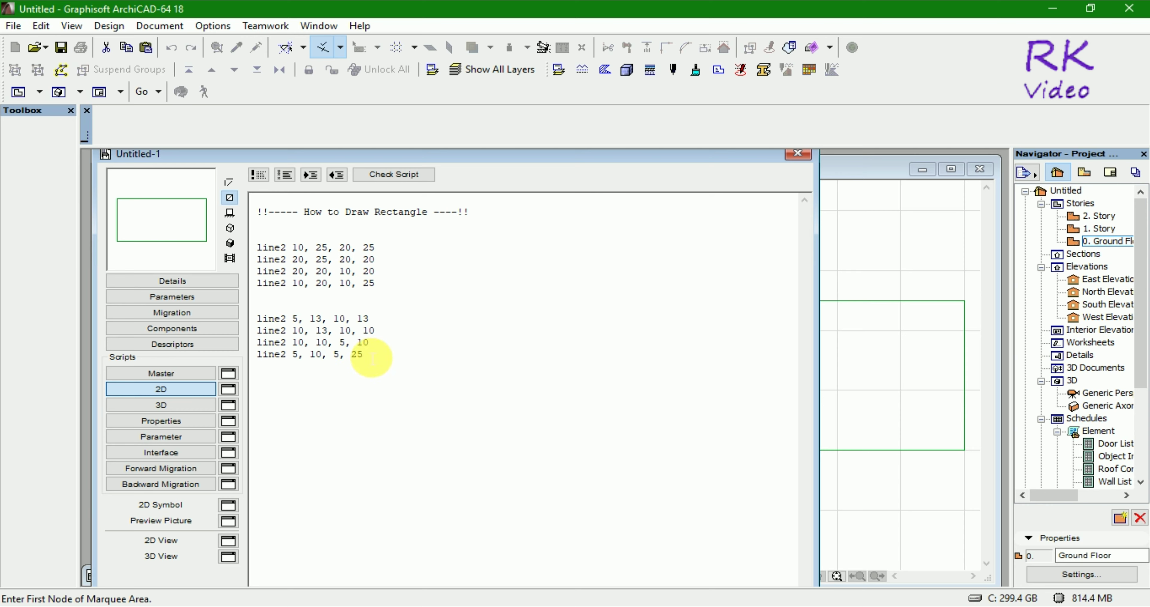
{"action": "double_click", "coordinate": [355, 354]}
{"action": "type", "text": "13"}
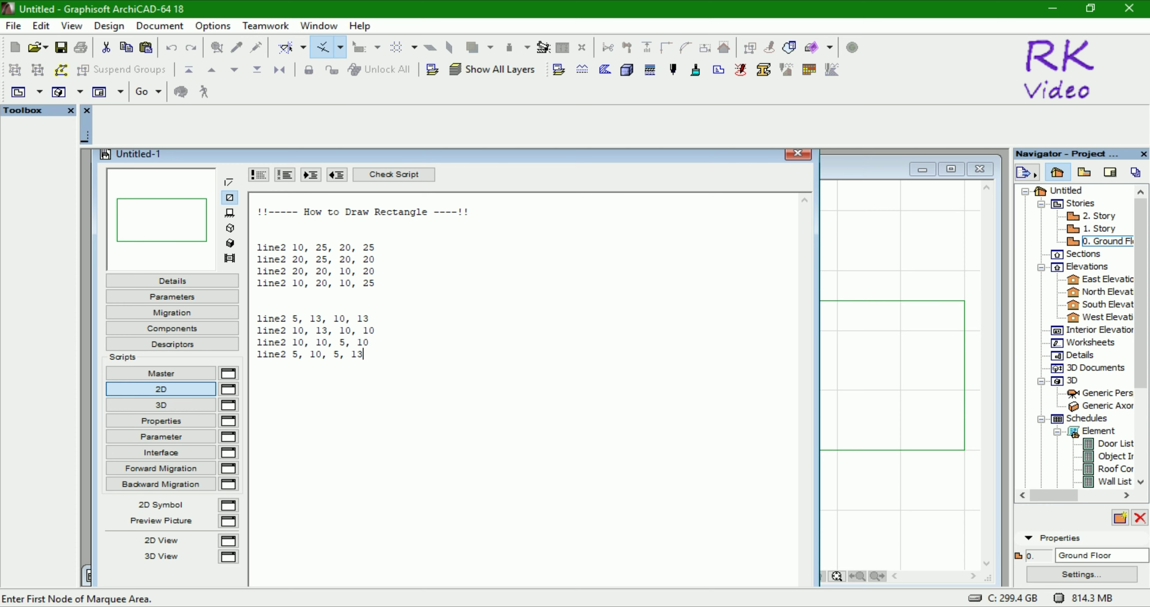
- Check the script, view both rectangles in 2D View, and select the small rectangle's four lines
{"action": "left_click", "coordinate": [400, 174]}
{"action": "left_click", "coordinate": [560, 228]}
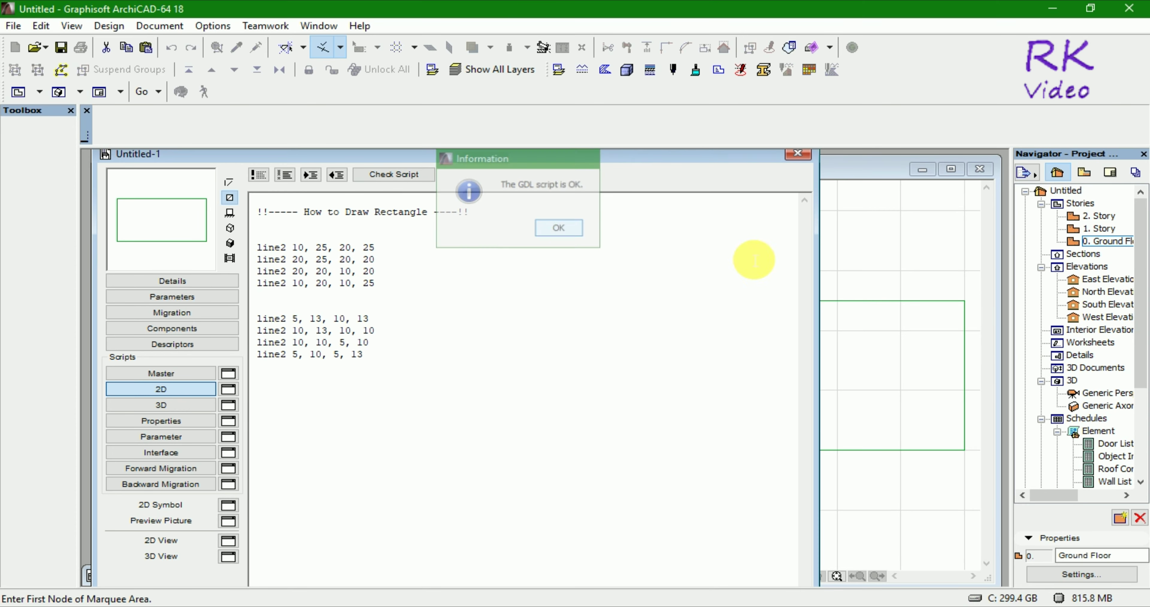
{"action": "left_click", "coordinate": [872, 171]}
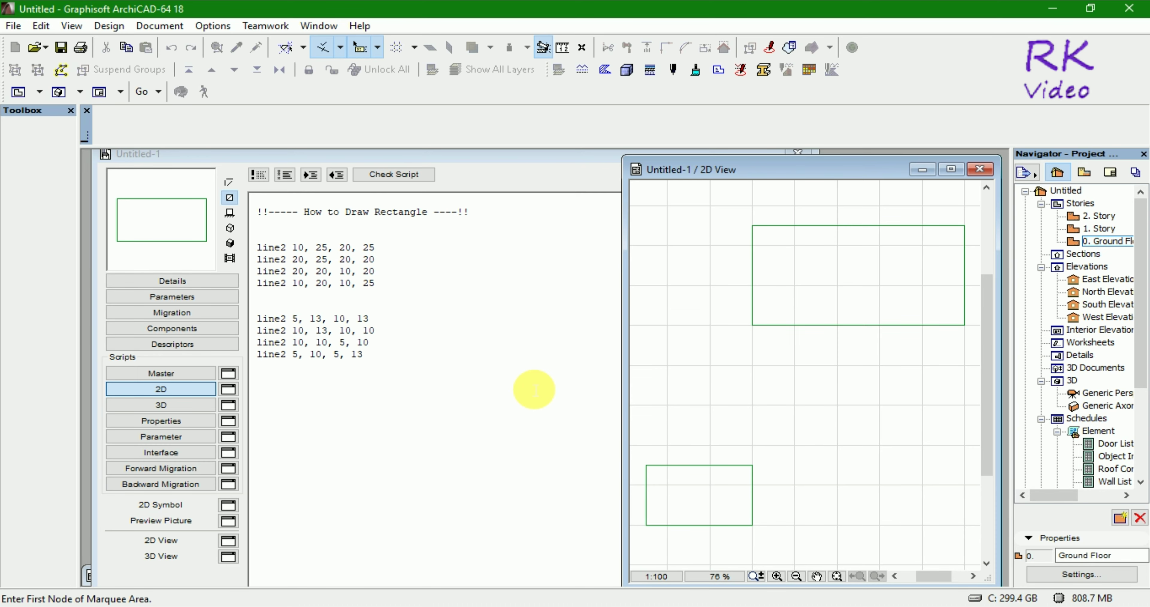
{"action": "left_click", "coordinate": [373, 356]}
{"action": "left_click_drag", "start_coordinate": [373, 356], "coordinate": [258, 318]}
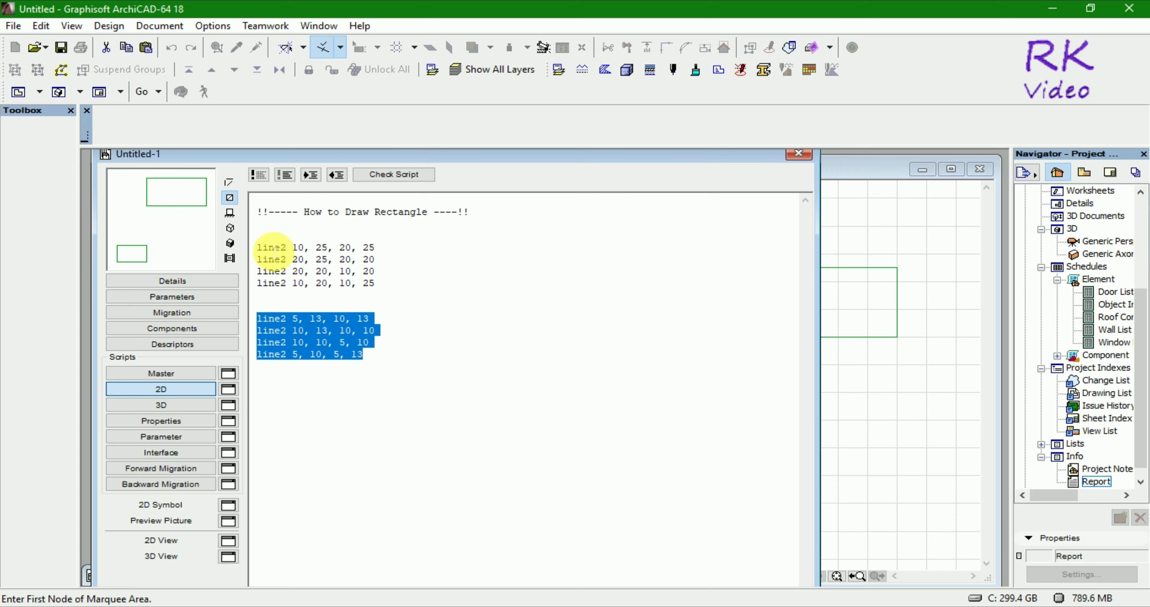
- Paste the small rectangle's line2 lines at the script top and inspect the 2D View
{"action": "left_click", "coordinate": [278, 235]}
{"action": "type", "text": "line2 5, 13, 10, 13 line2 10, 13, 10, 10 line2 10, 10, 5, 10 line2 5, 10, 5, 13"}
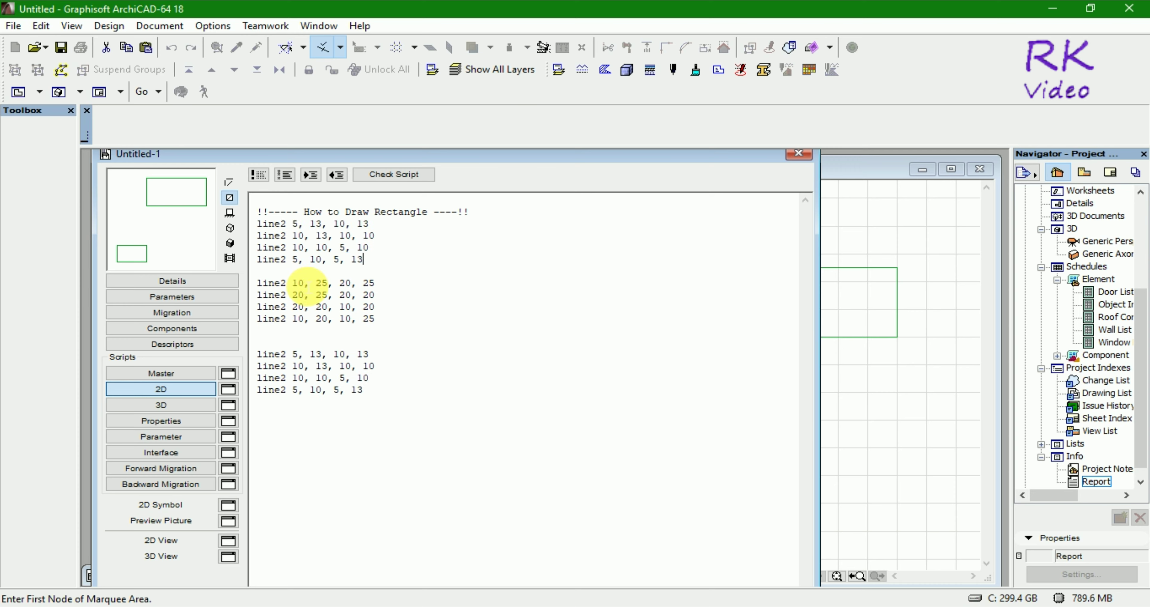
{"action": "left_click", "coordinate": [880, 395]}
{"action": "scroll", "coordinate": [881, 400], "scroll_direction": "down", "scroll_amount": 2}
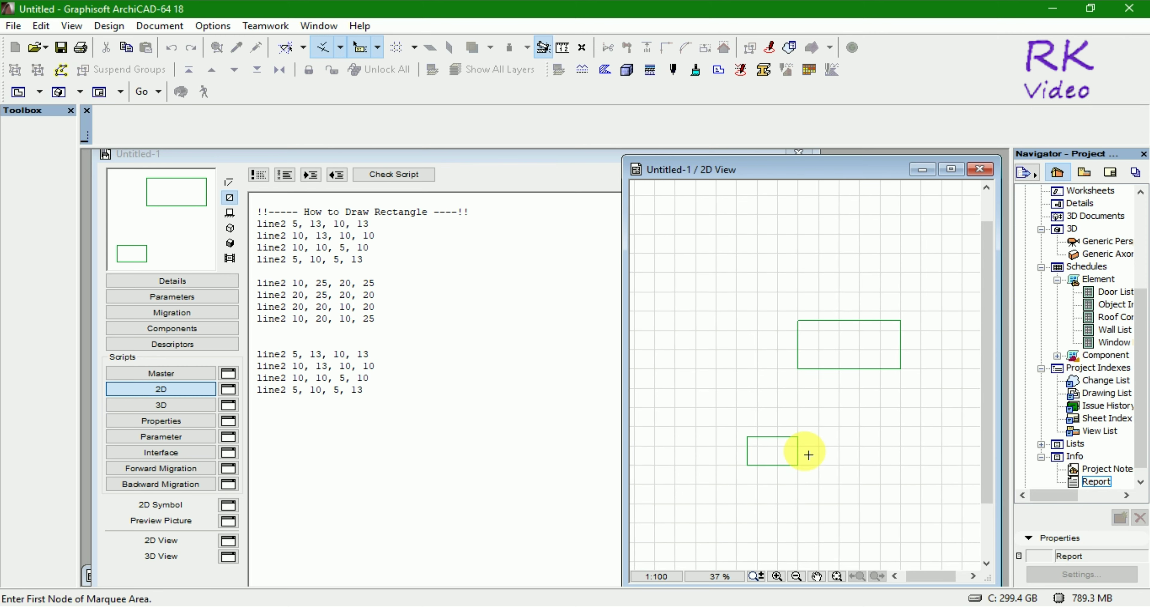
{"action": "scroll", "coordinate": [769, 468], "scroll_direction": "up", "scroll_amount": 2}
{"action": "scroll", "coordinate": [766, 467], "scroll_direction": "down", "scroll_amount": 1}
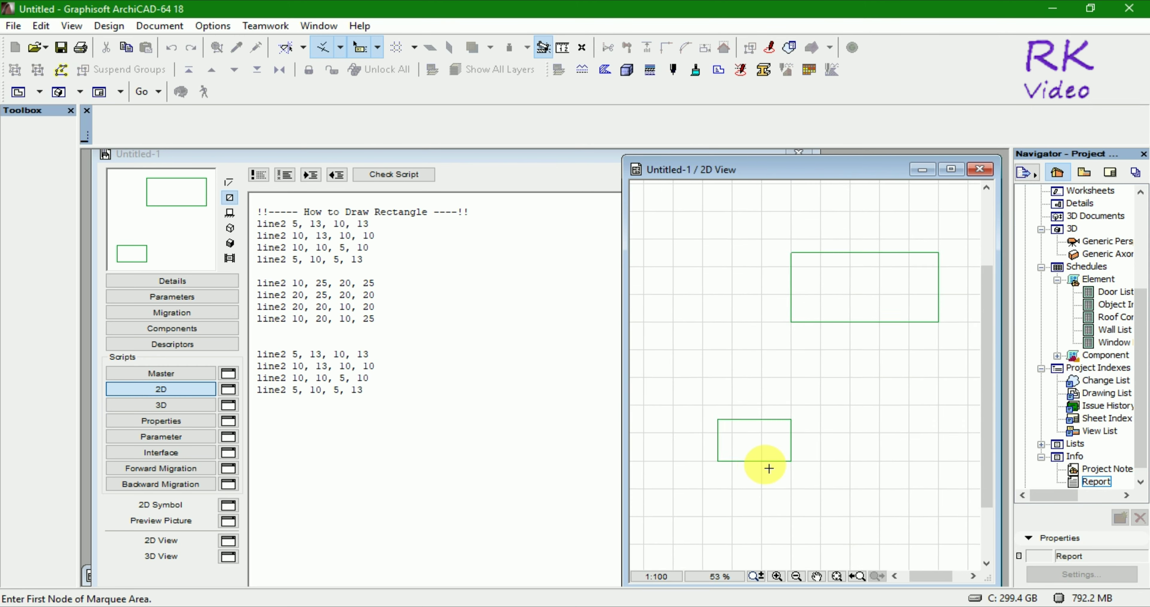
{"action": "scroll", "coordinate": [765, 467], "scroll_direction": "down", "scroll_amount": 1}
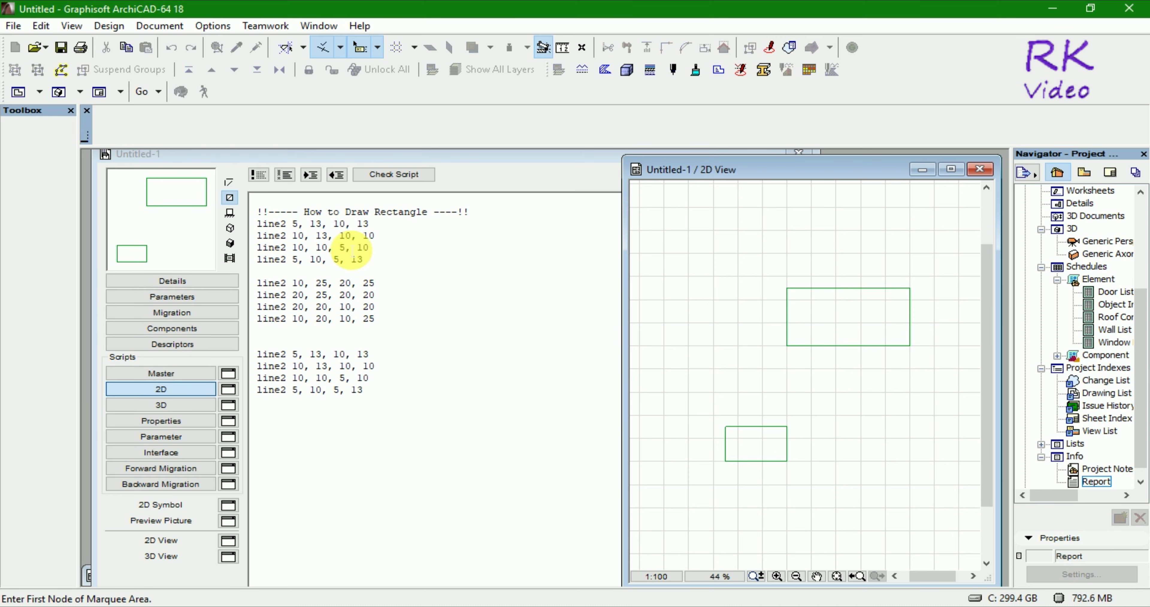
- Change the pasted block's 13 values to 30 to make a tall rectangle, then preview it
{"action": "left_click", "coordinate": [335, 241]}
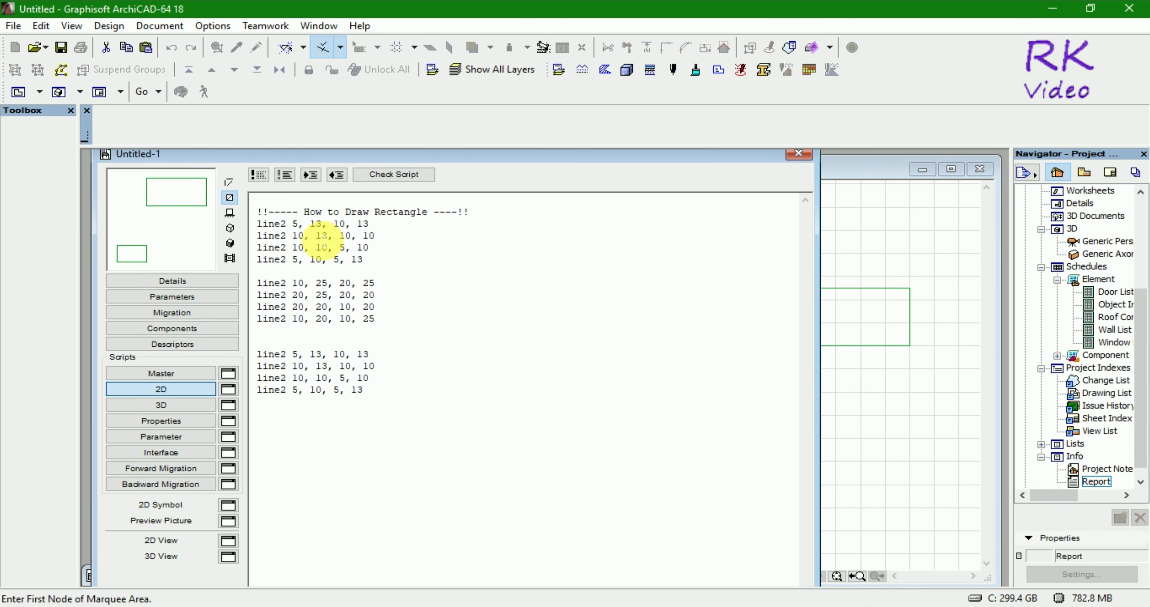
{"action": "double_click", "coordinate": [334, 241]}
{"action": "type", "text": "30"}
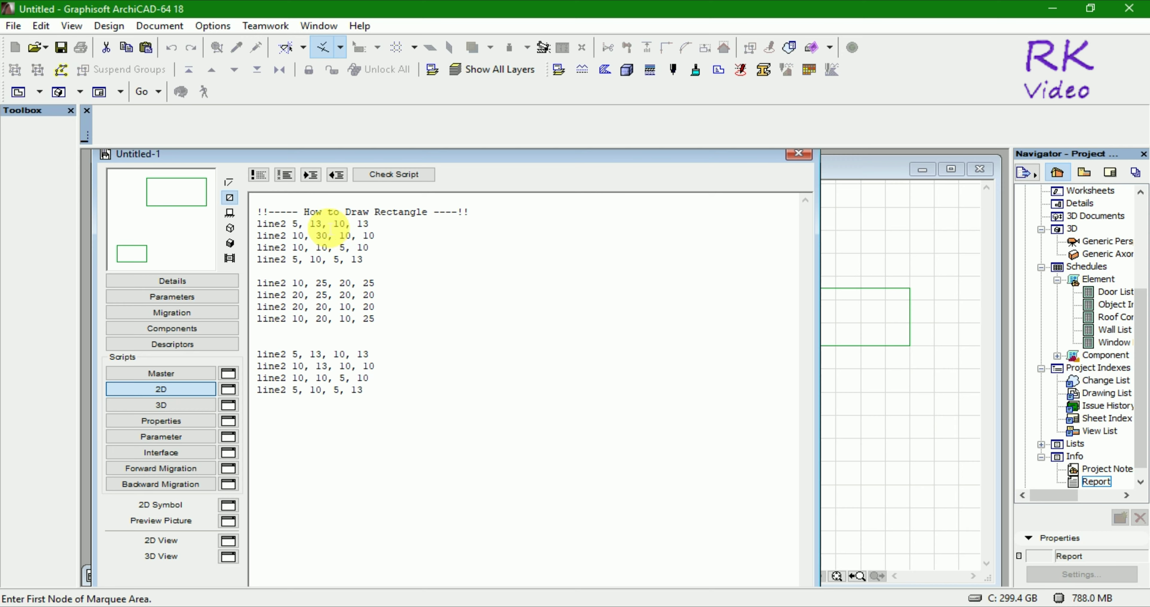
{"action": "double_click", "coordinate": [315, 223]}
{"action": "type", "text": "3"}
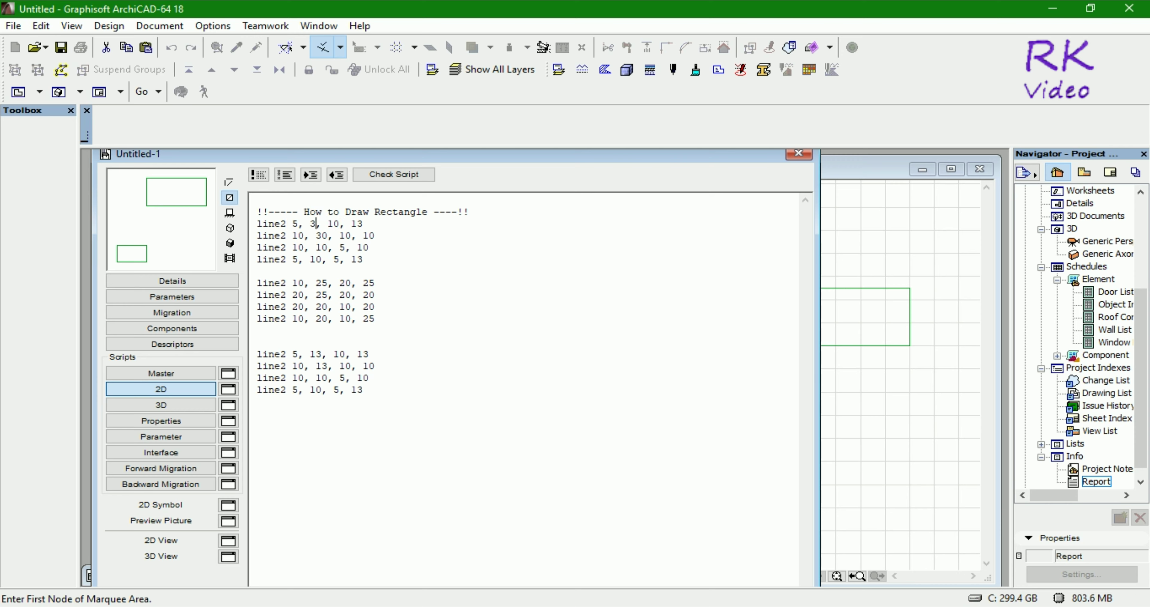
{"action": "type", "text": "0"}
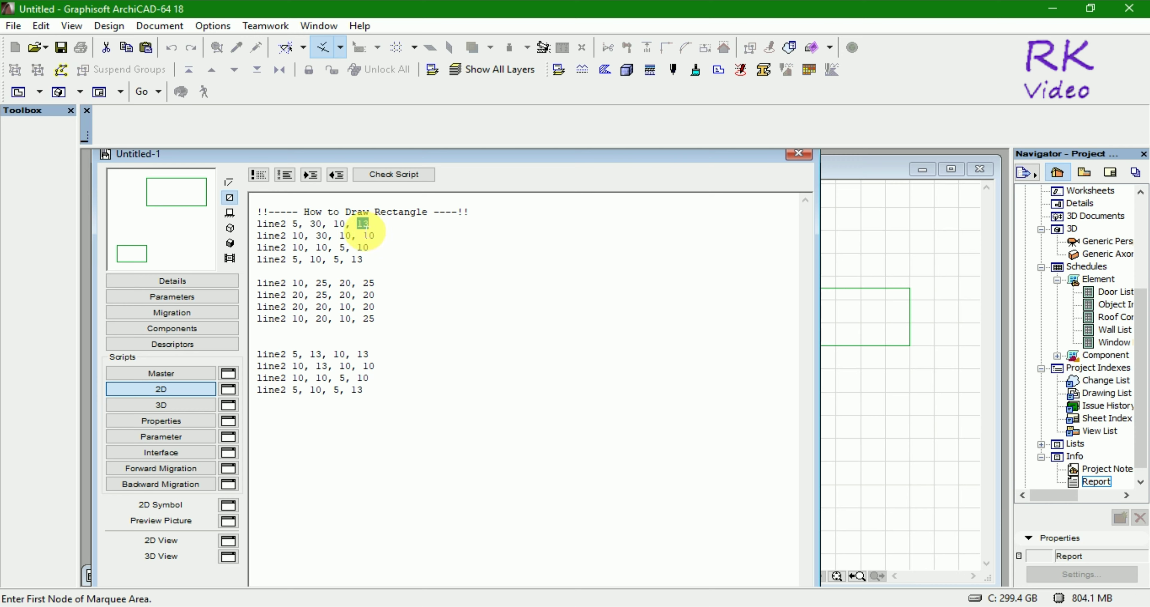
{"action": "double_click", "coordinate": [359, 224]}
{"action": "type", "text": "30"}
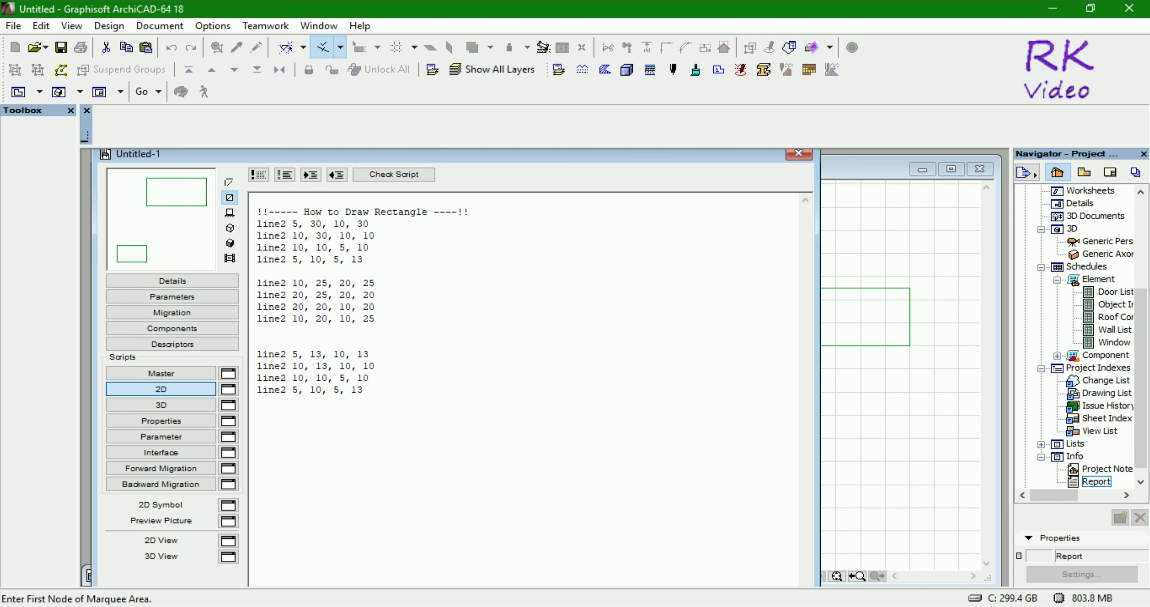
{"action": "double_click", "coordinate": [357, 259]}
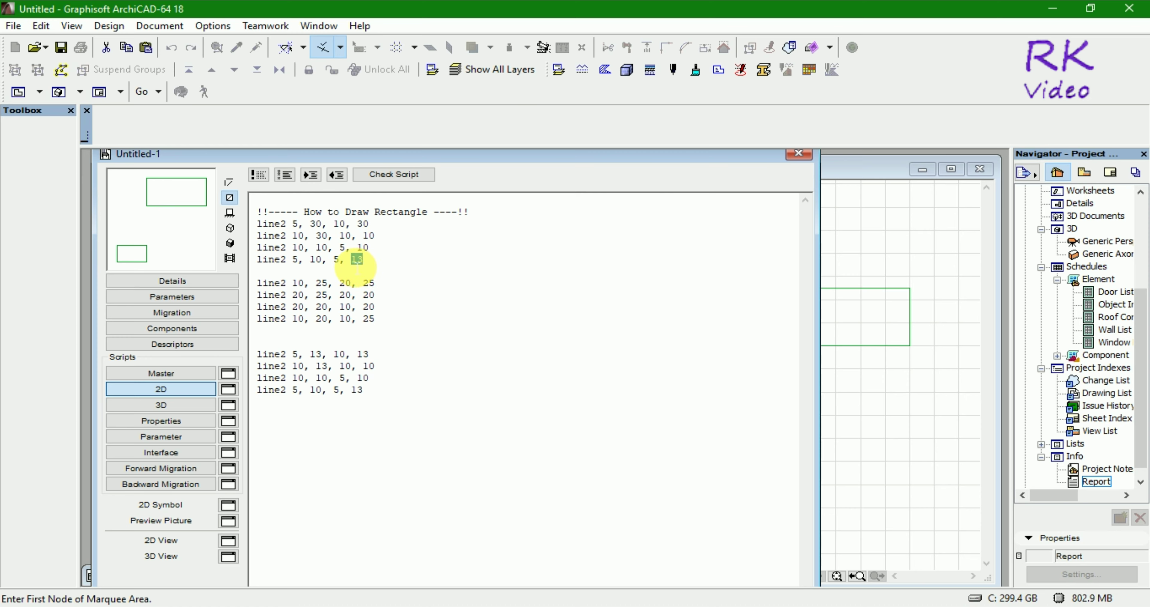
{"action": "type", "text": "30"}
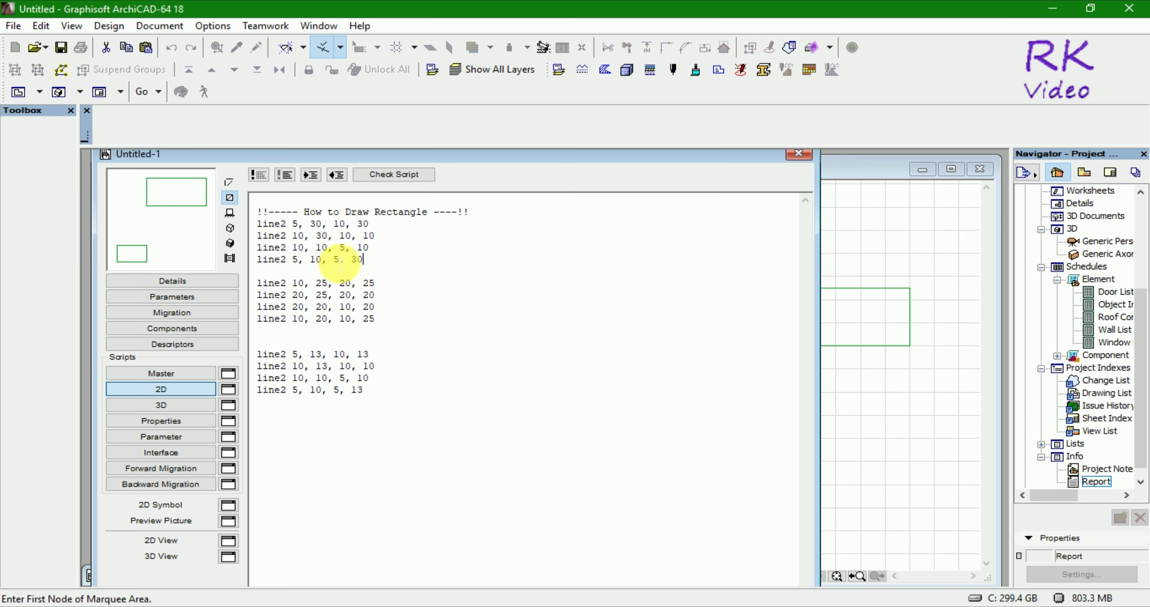
{"action": "left_click", "coordinate": [915, 392]}
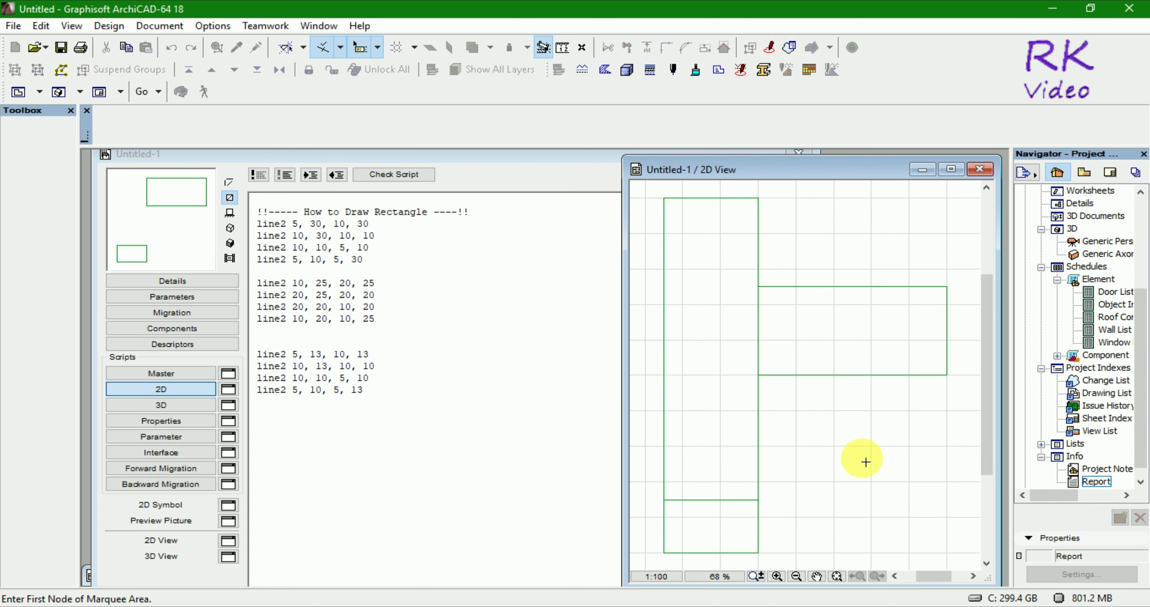
- Insert a blank line above the first line2 block and inspect the T-shaped drawing
{"action": "left_click", "coordinate": [268, 229]}
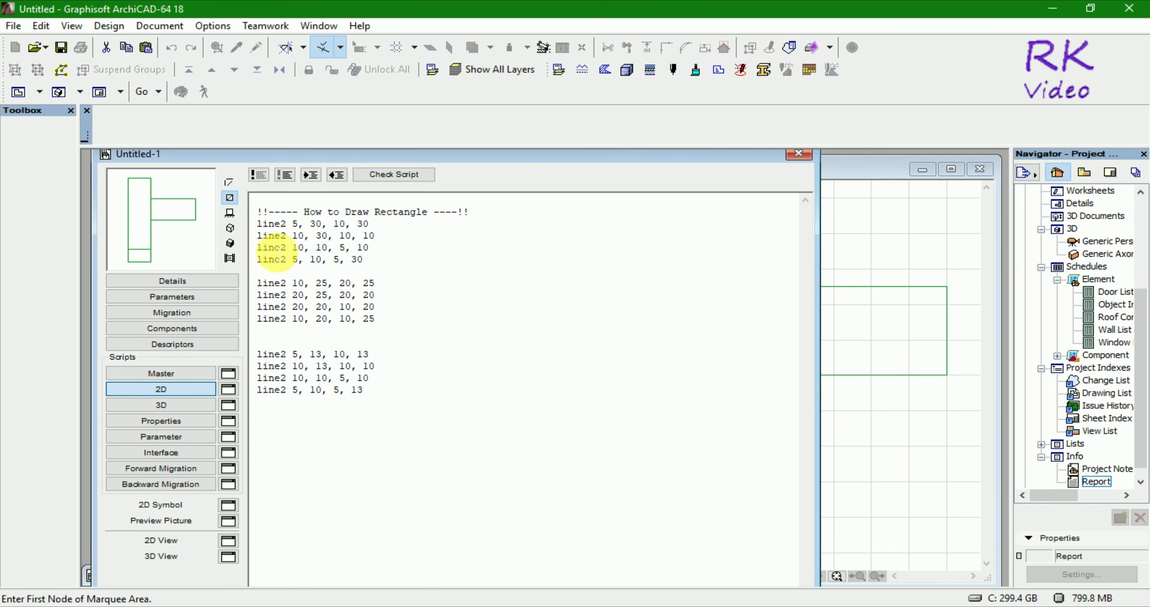
{"action": "left_click", "coordinate": [259, 224]}
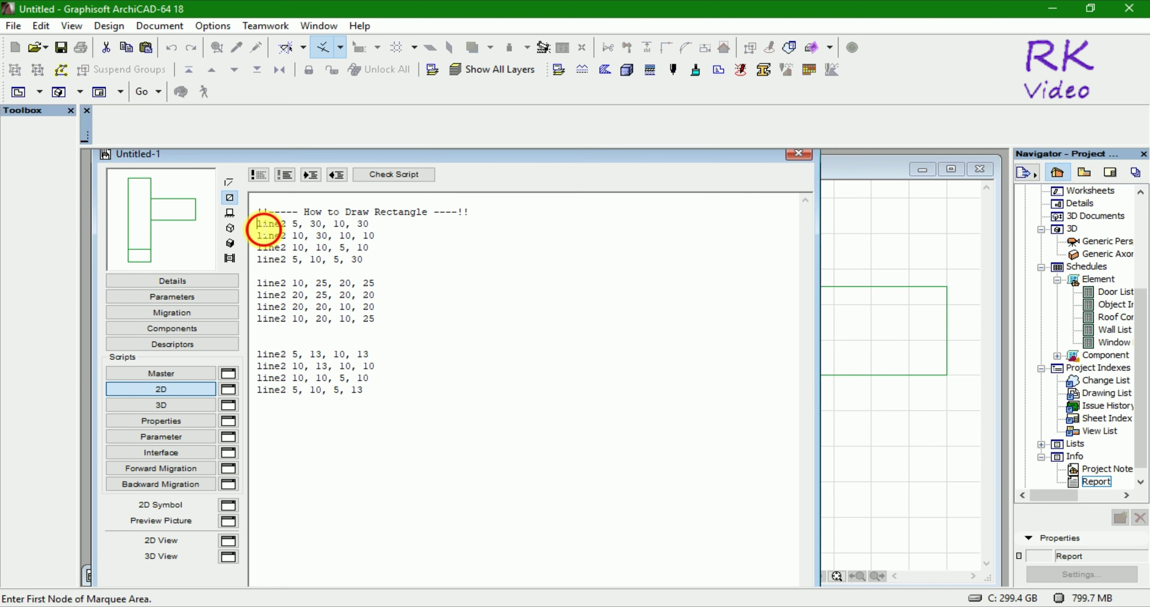
{"action": "key", "text": "Return"}
{"action": "left_click", "coordinate": [906, 428]}
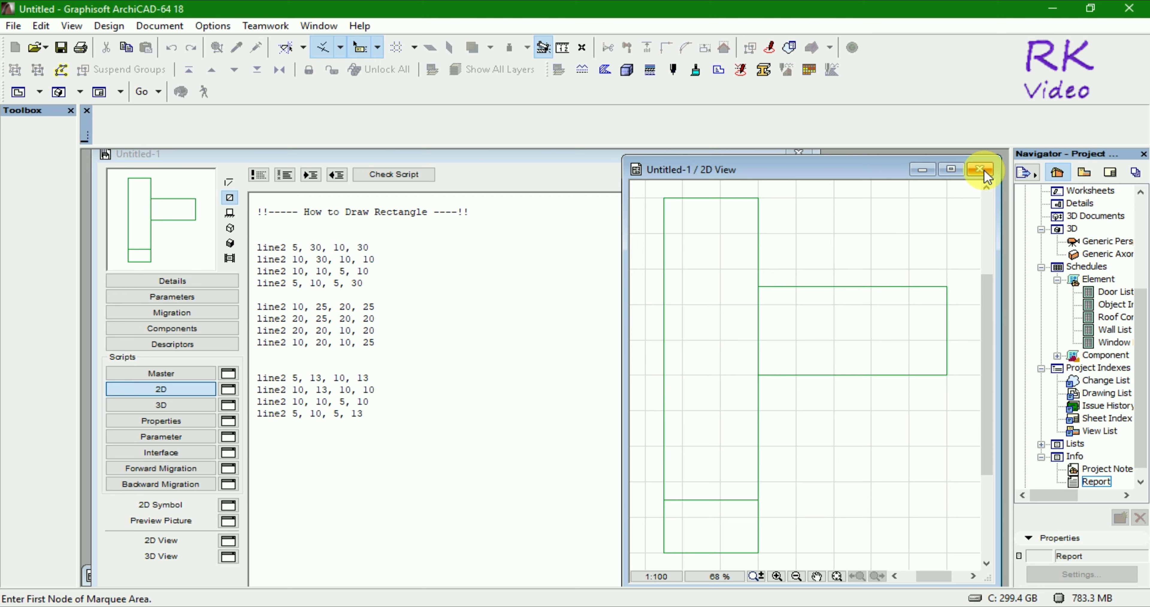
{"action": "left_click", "coordinate": [384, 415]}
- Delete the second and third line2 blocks, leaving only the tall rectangle, and start a new line
{"action": "left_click_drag", "start_coordinate": [380, 415], "coordinate": [252, 307]}
{"action": "key", "text": "Delete"}
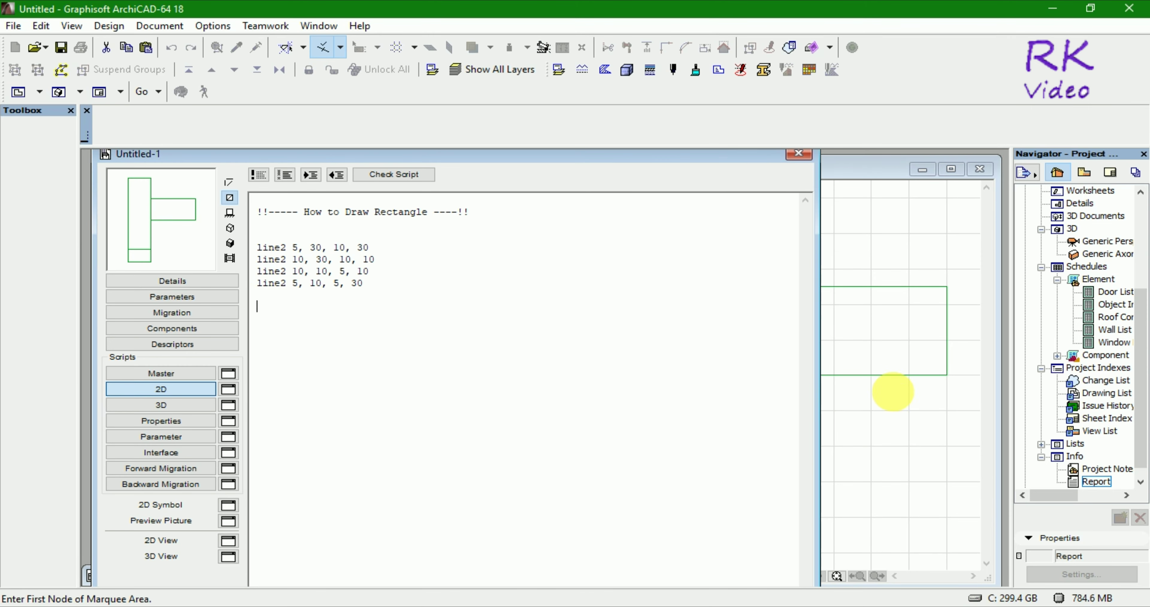
{"action": "left_click", "coordinate": [900, 421]}
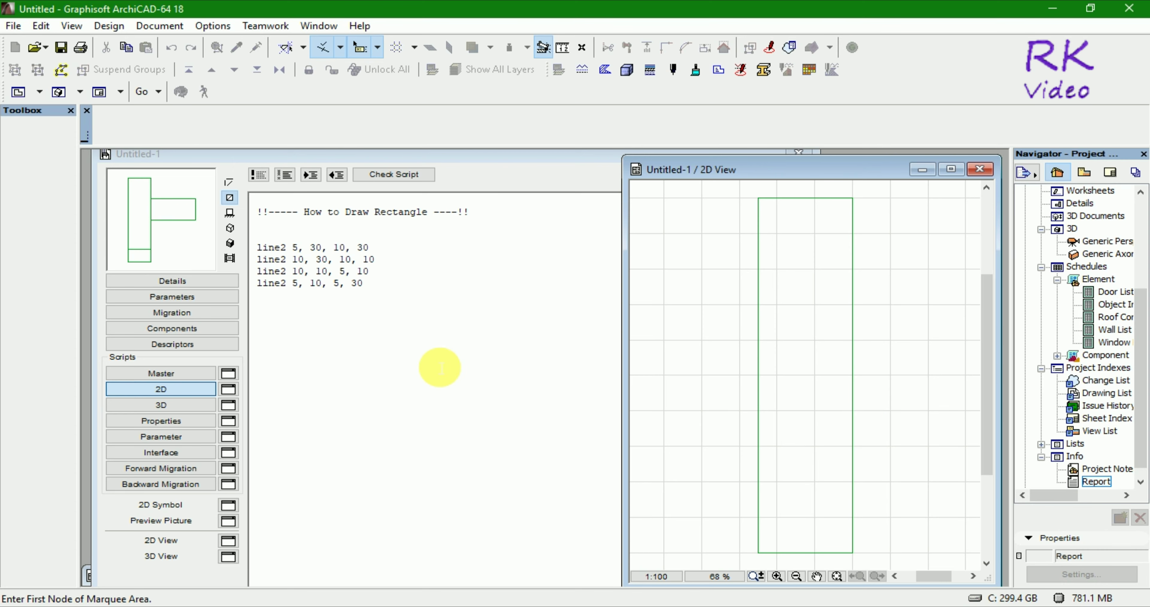
{"action": "left_click", "coordinate": [384, 290]}
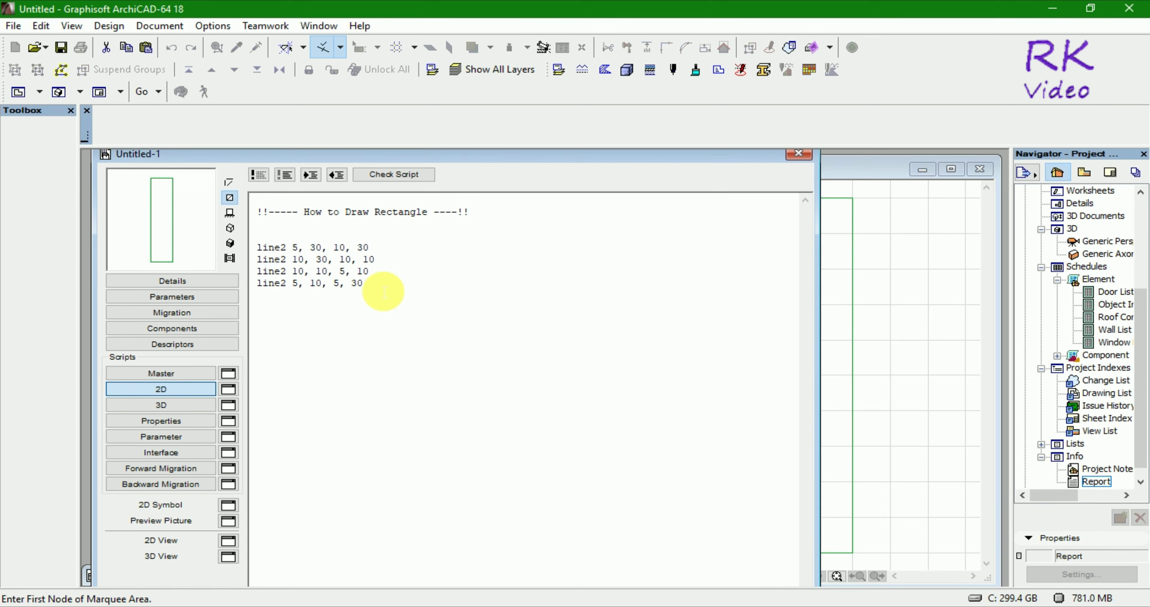
{"action": "key", "text": "Return"}
- Add rot2 90 below the rectangle and check the script
{"action": "type", "text": "ro"}
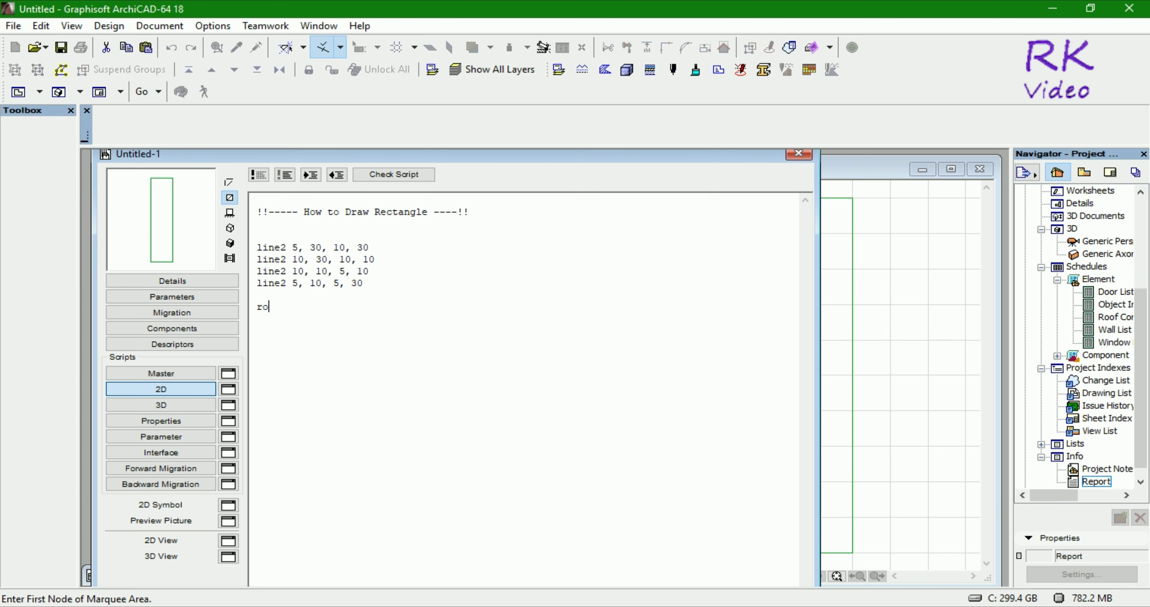
{"action": "type", "text": "t2 "}
{"action": "type", "text": "90"}
{"action": "left_click", "coordinate": [408, 169]}
{"action": "left_click", "coordinate": [555, 229]}
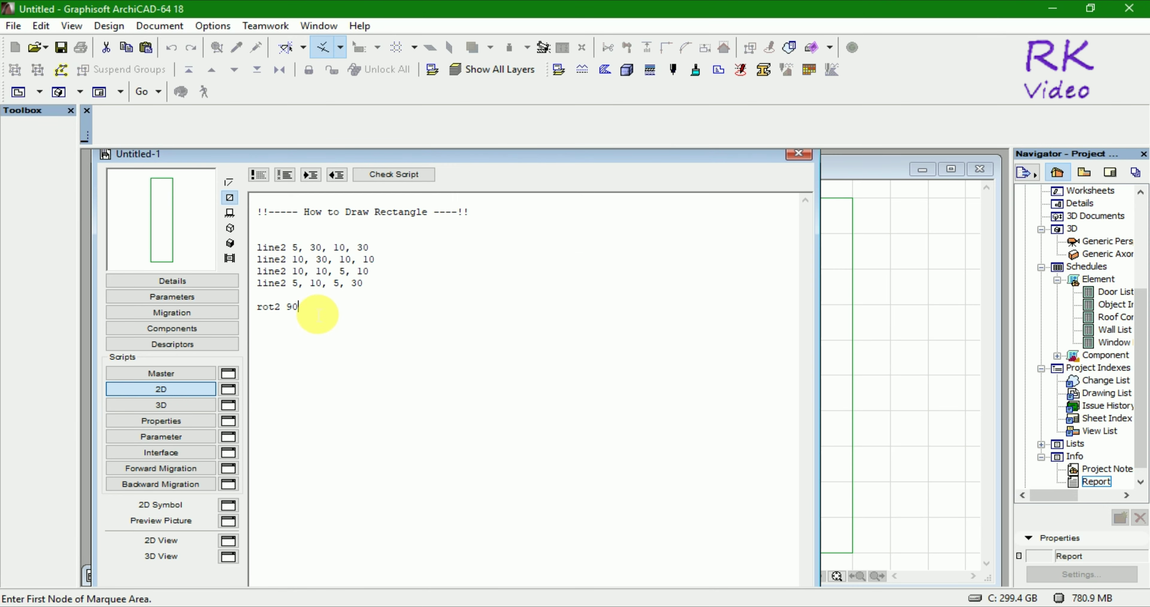
{"action": "key", "text": "Return"}
{"action": "key", "text": "Return"}
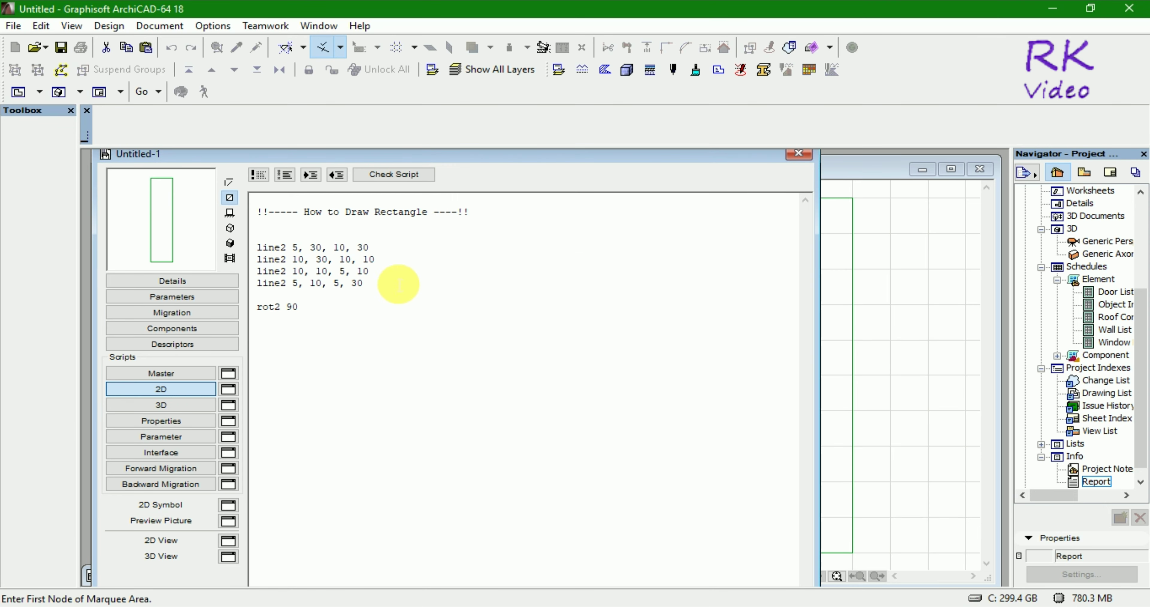
- Paste a copy of the four line2 lines below rot2 90 and view the rotated rectangle
{"action": "left_click_drag", "start_coordinate": [375, 288], "coordinate": [251, 248]}
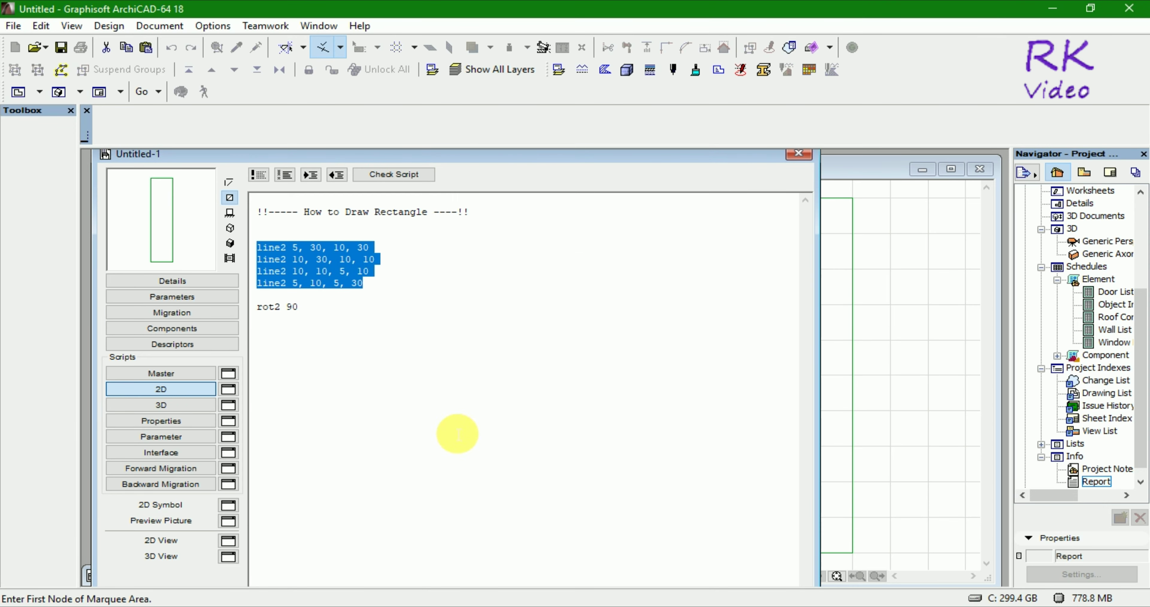
{"action": "key", "text": "ctrl+c"}
{"action": "left_click", "coordinate": [270, 341]}
{"action": "key", "text": "ctrl+v"}
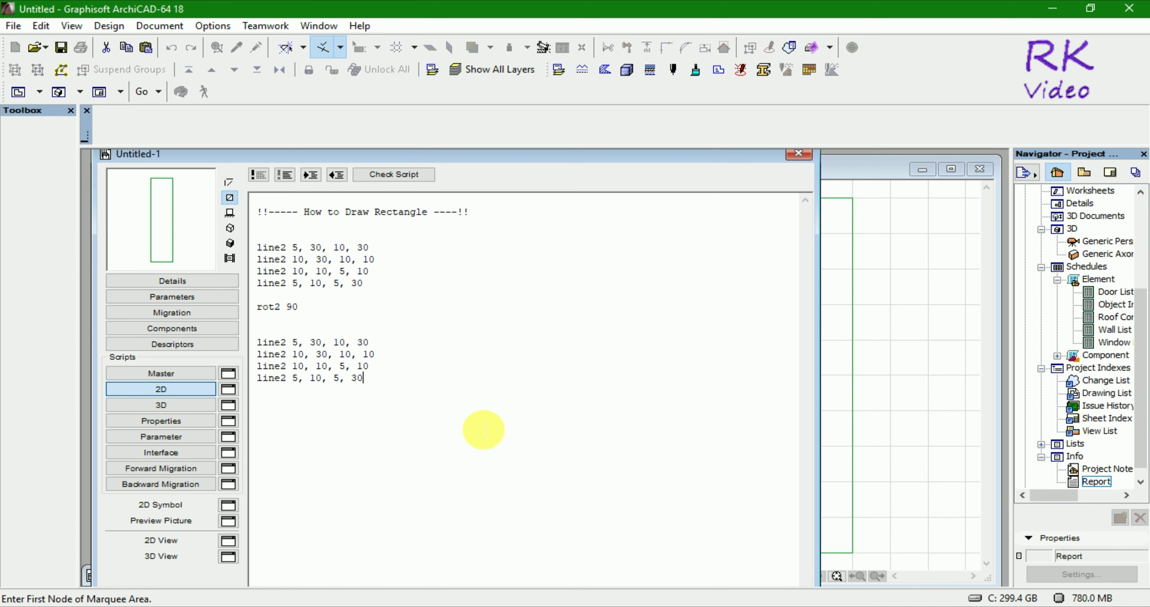
{"action": "left_click", "coordinate": [416, 174]}
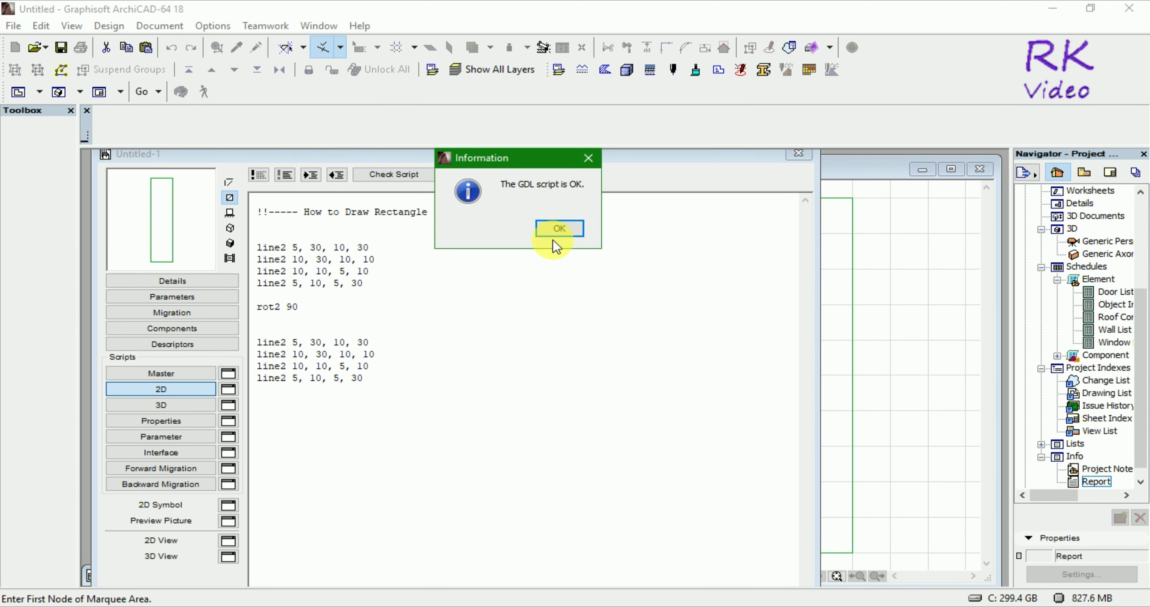
{"action": "left_click", "coordinate": [556, 227]}
{"action": "left_click", "coordinate": [858, 365]}
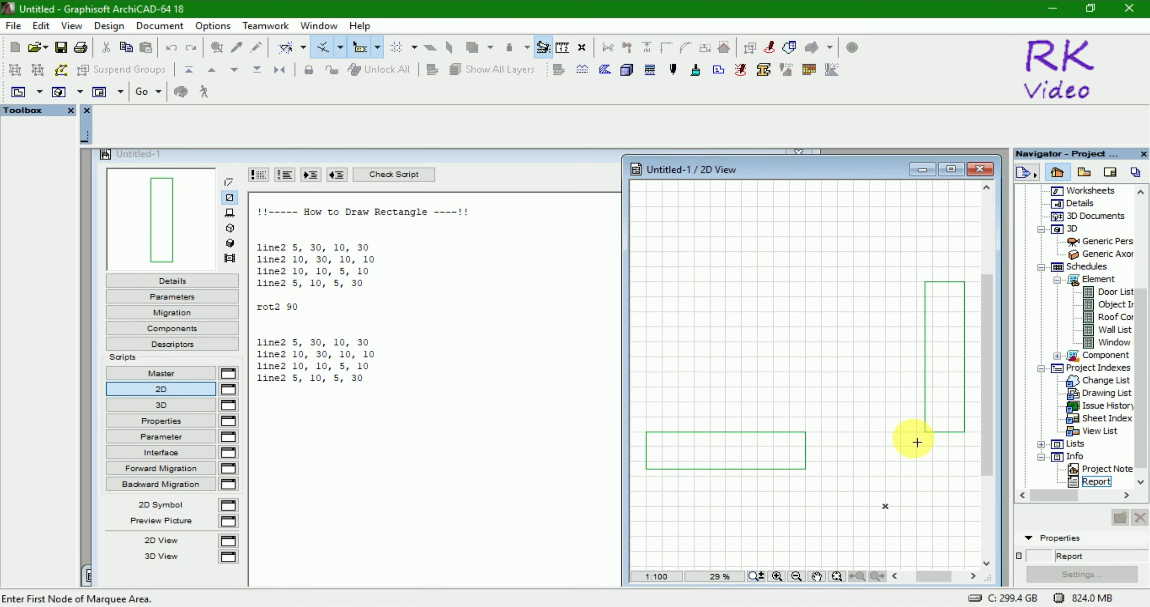
{"action": "left_click", "coordinate": [277, 303]}
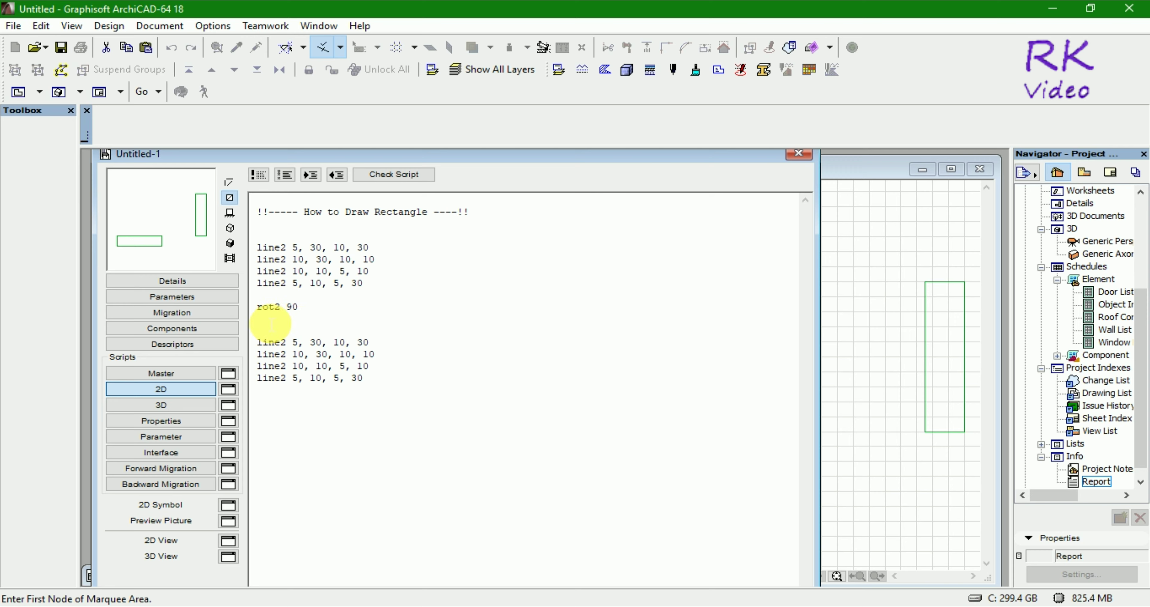
- Insert an add2 30 line above rot2 90 and edit it after the parameter warning
{"action": "key", "text": "Return"}
{"action": "type", "text": "a"}
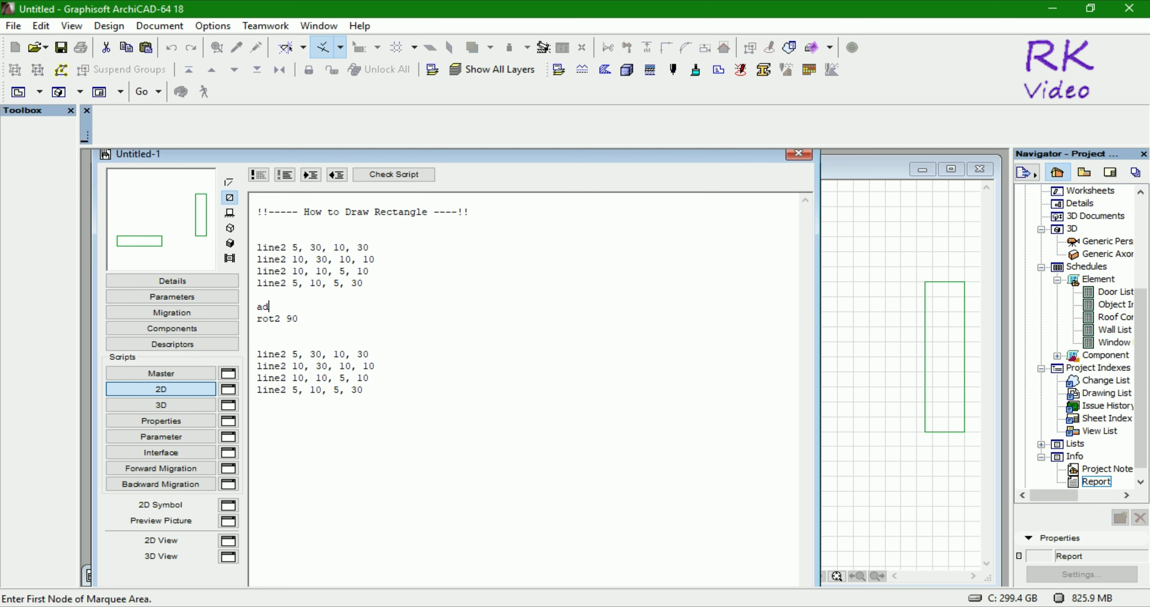
{"action": "type", "text": "d2 "}
{"action": "type", "text": "30"}
{"action": "left_click", "coordinate": [394, 174]}
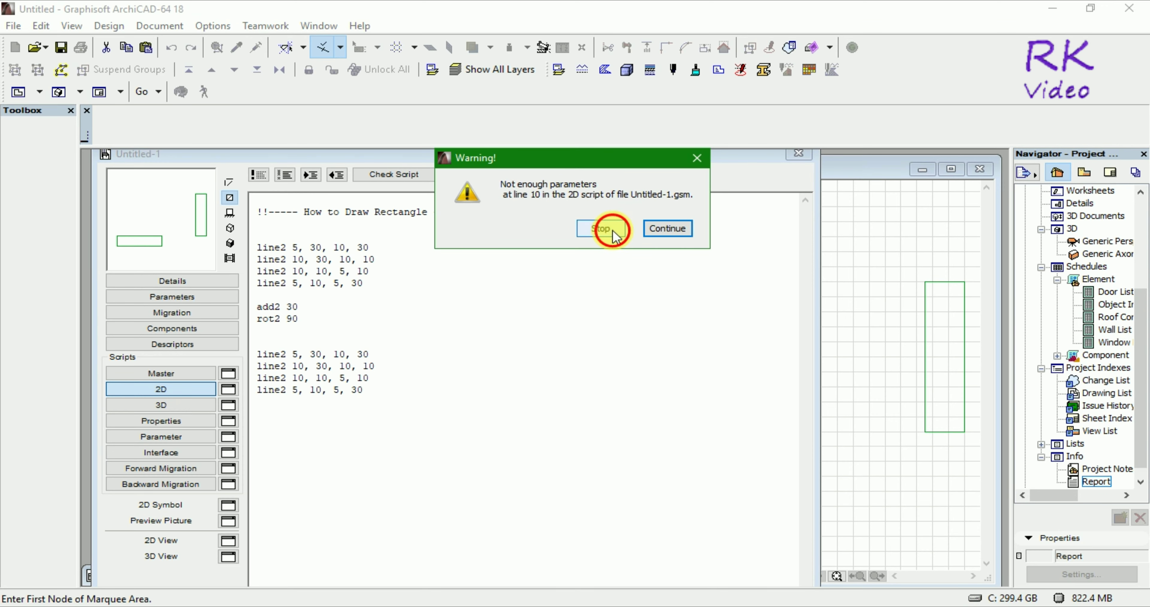
{"action": "left_click", "coordinate": [613, 236]}
{"action": "left_click", "coordinate": [292, 306]}
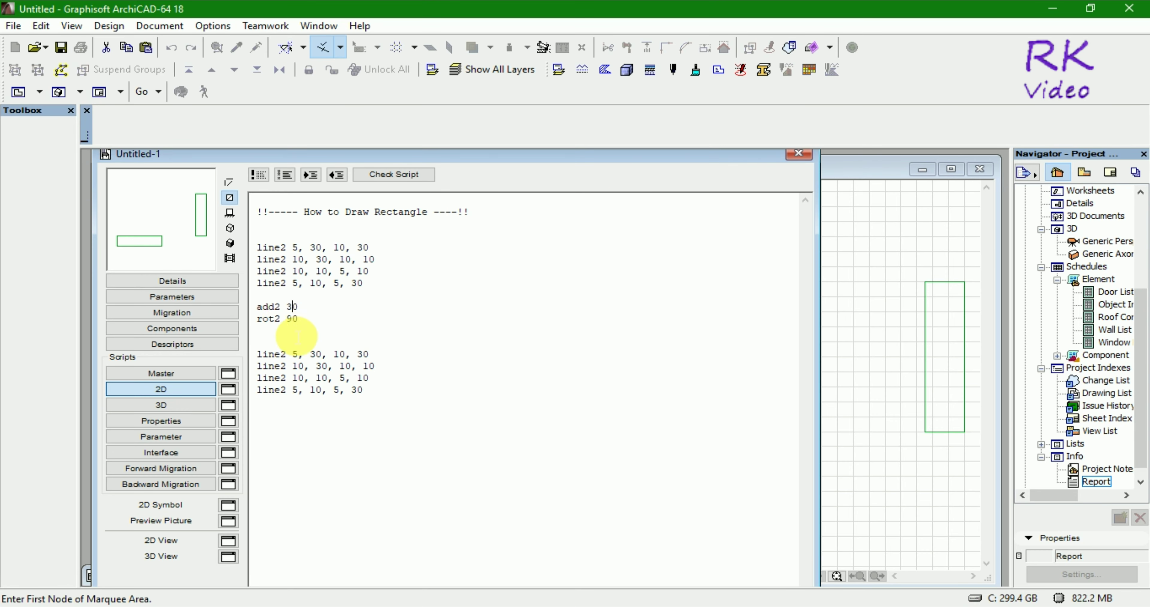
{"action": "left_click", "coordinate": [281, 308]}
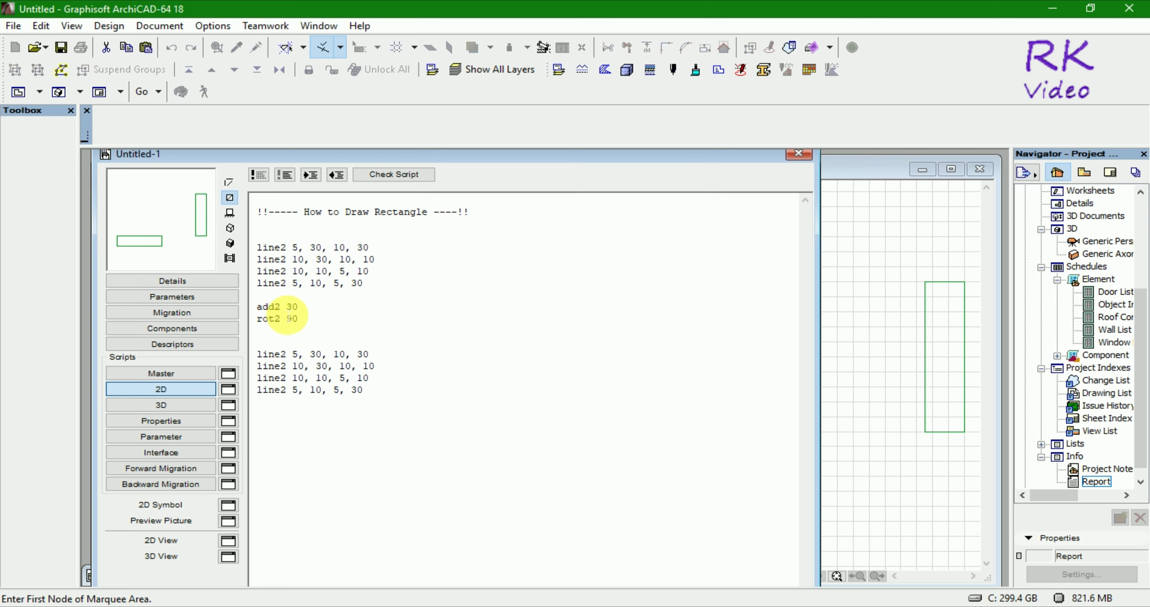
{"action": "type", "text": "x"}
- Correct the line to addx 30, recheck the script, and view both rectangles in 2D View
{"action": "left_click", "coordinate": [394, 173]}
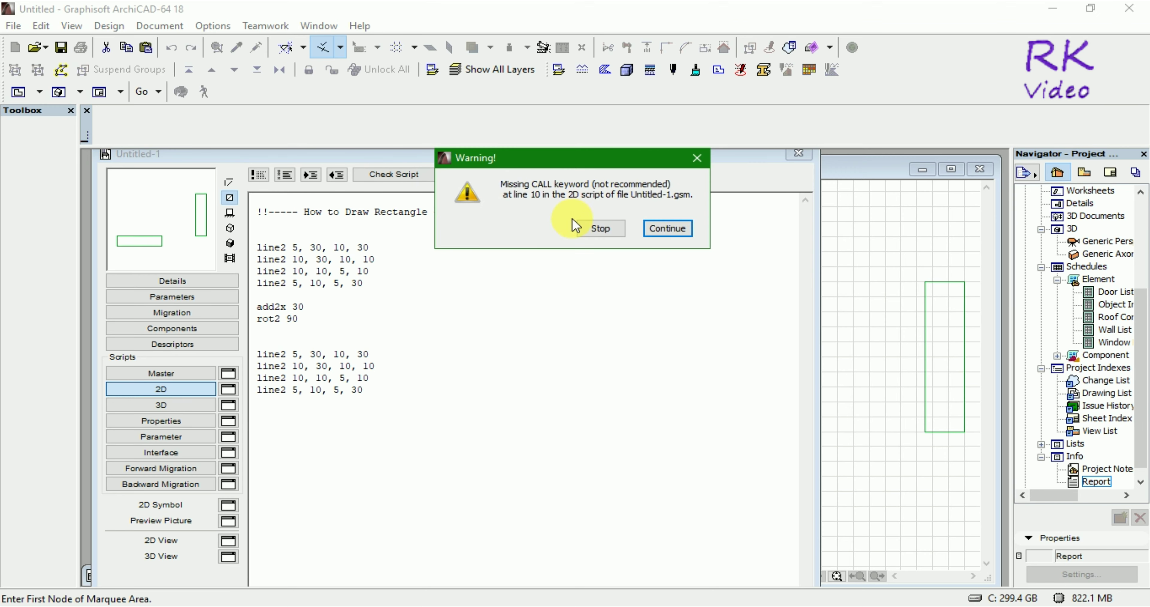
{"action": "left_click", "coordinate": [580, 229]}
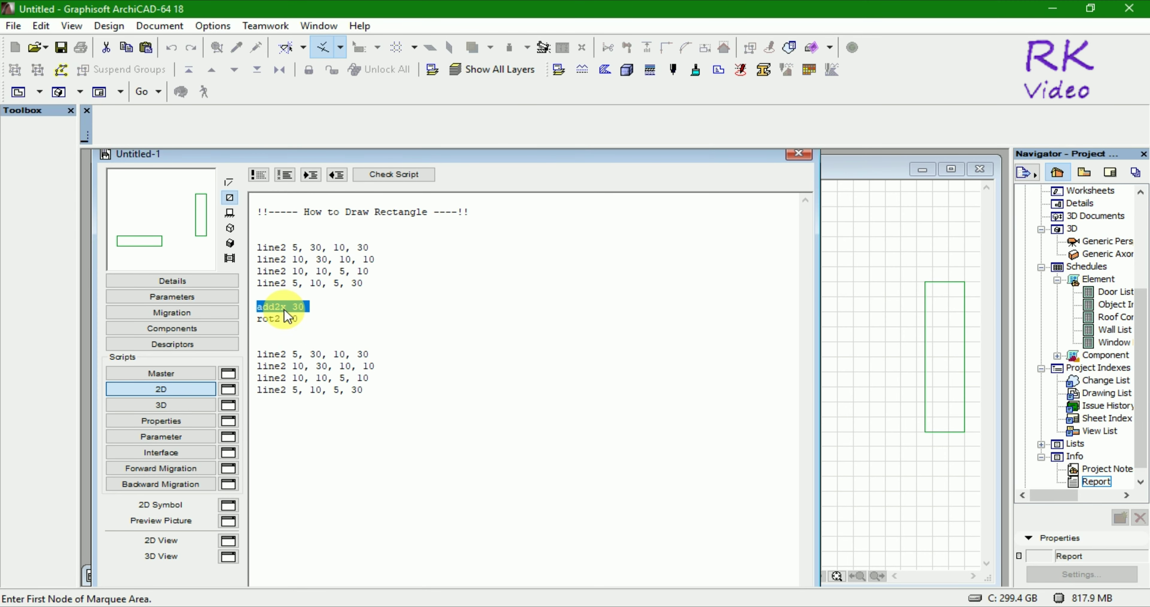
{"action": "left_click", "coordinate": [291, 322]}
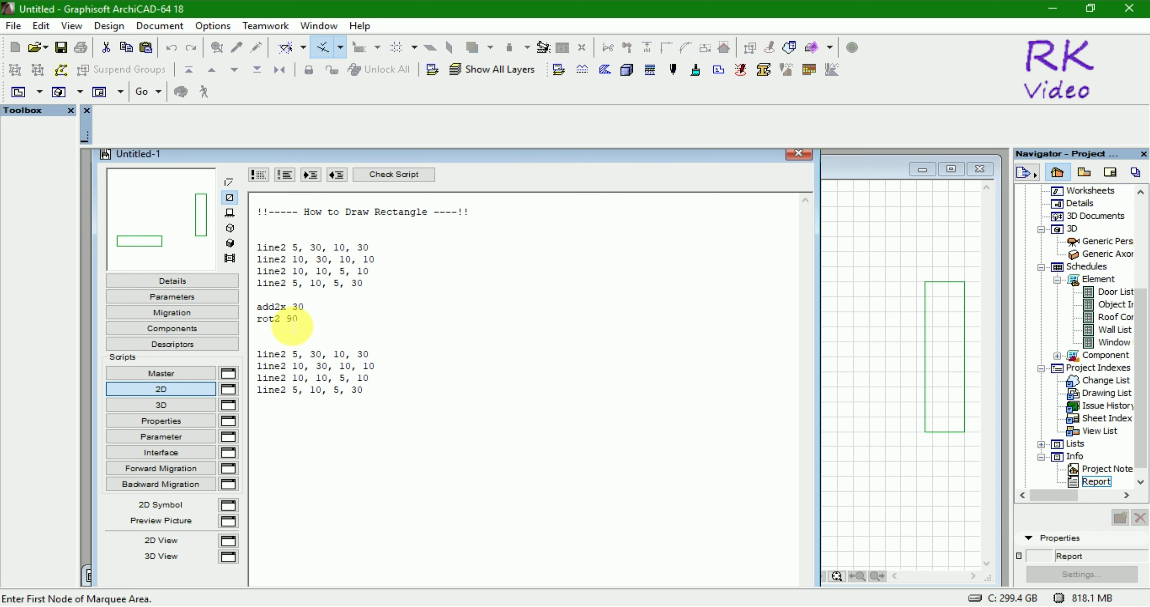
{"action": "left_click", "coordinate": [286, 308]}
{"action": "key", "text": "BackSpace"}
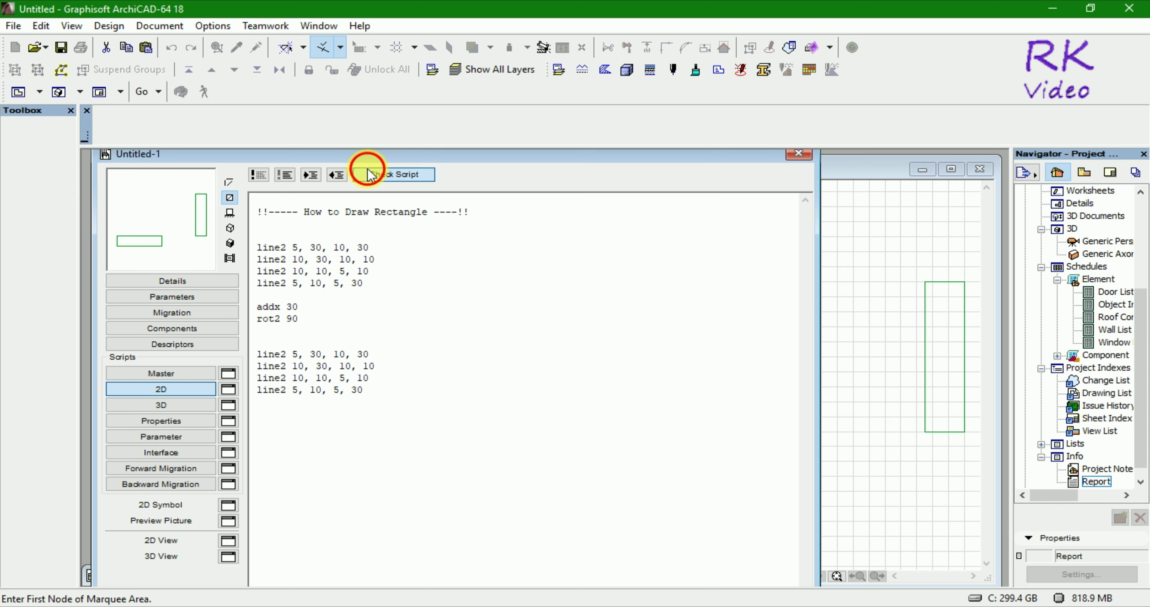
{"action": "left_click", "coordinate": [370, 174]}
{"action": "left_click", "coordinate": [555, 230]}
{"action": "left_click", "coordinate": [903, 464]}
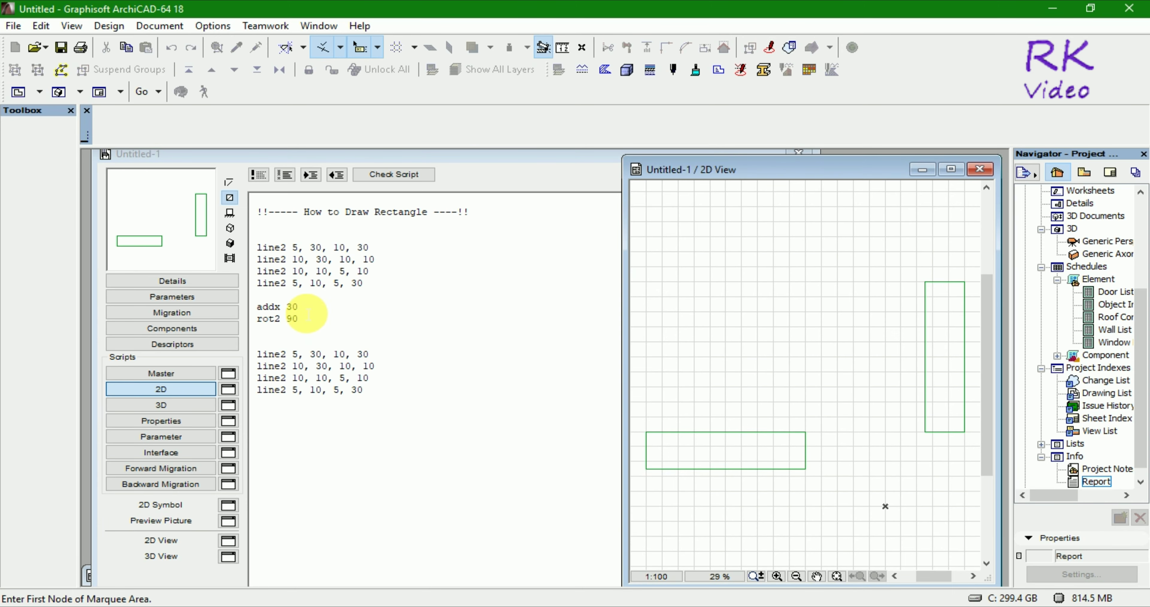
- Change the offset before rot2 90 from addx 30 to addx 50 and preview the 2D View
{"action": "left_click", "coordinate": [308, 324]}
{"action": "left_click_drag", "start_coordinate": [298, 306], "coordinate": [287, 307]}
{"action": "type", "text": "50"}
{"action": "left_click", "coordinate": [922, 486]}
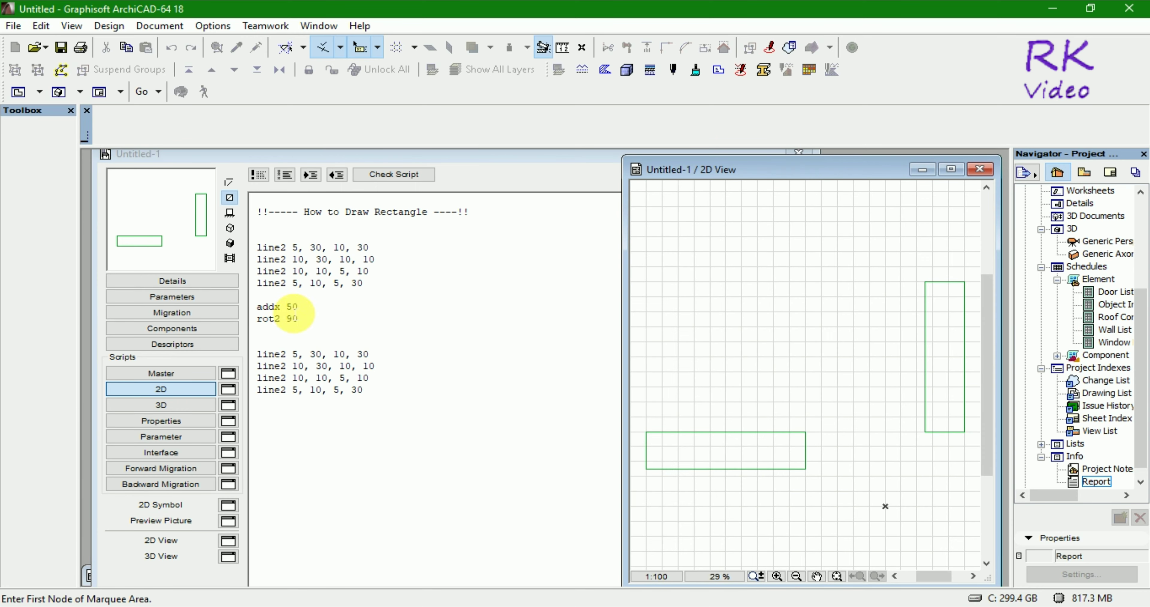
- Switch the offset line to addy 50 and preview the result
{"action": "left_click", "coordinate": [286, 316]}
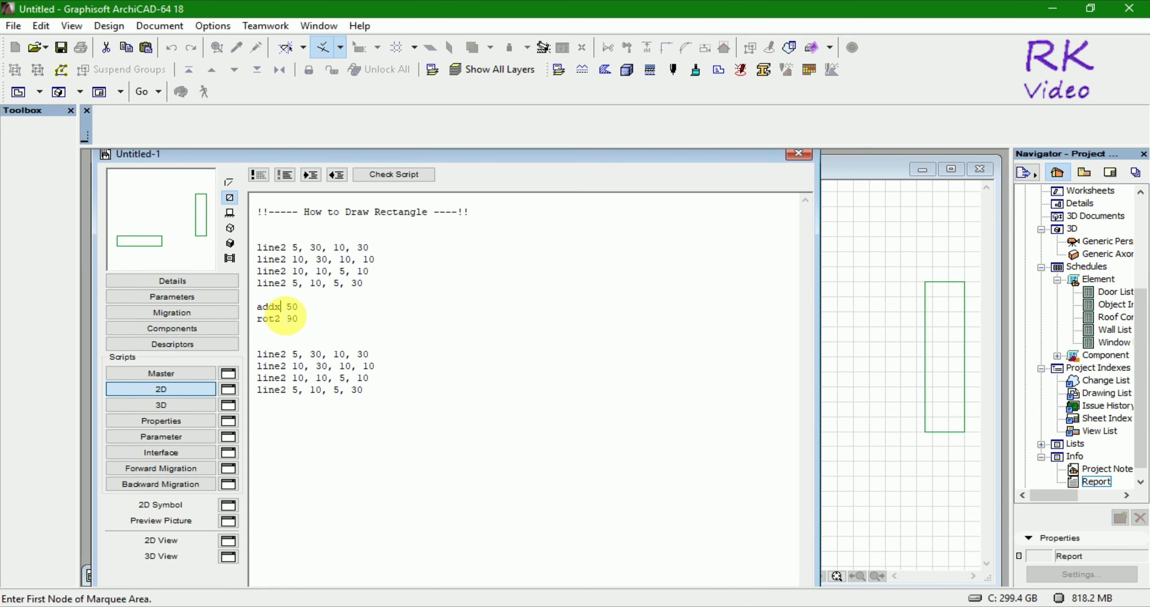
{"action": "type", "text": "y"}
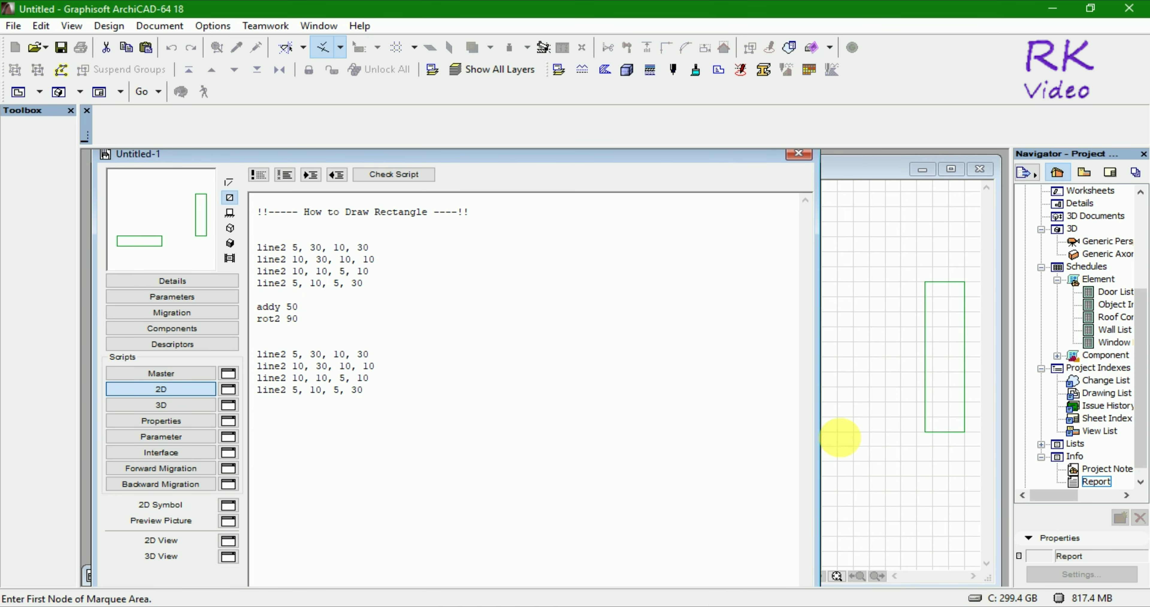
{"action": "left_click", "coordinate": [897, 453]}
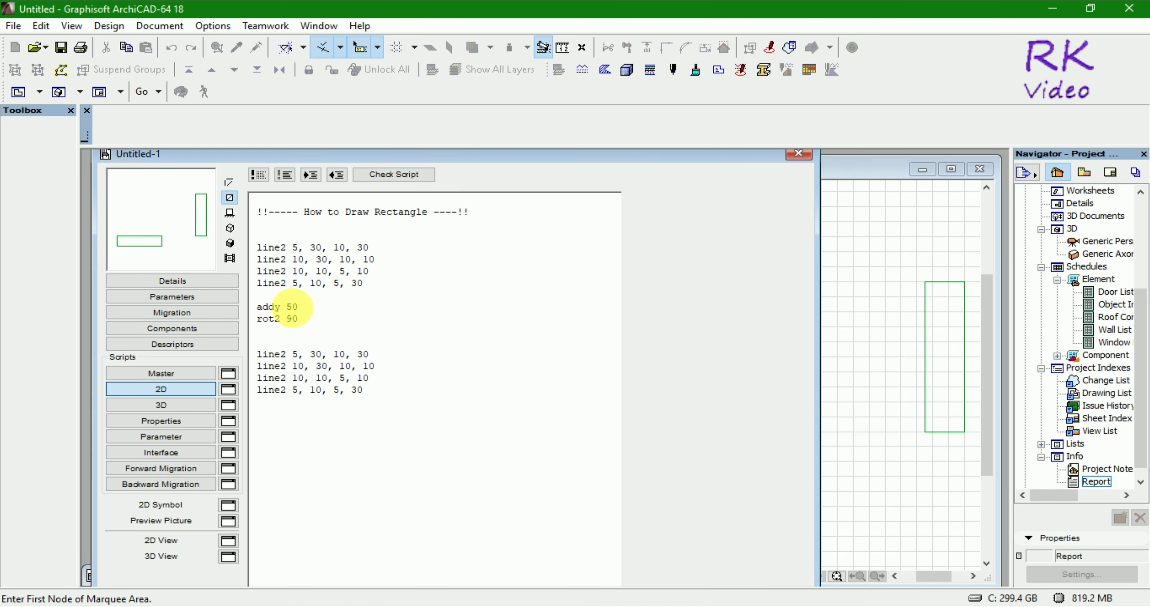
- Change the offset to addy 70 and preview the 2D View
{"action": "left_click", "coordinate": [292, 308]}
{"action": "key", "text": "shift+Left"}
{"action": "type", "text": "7"}
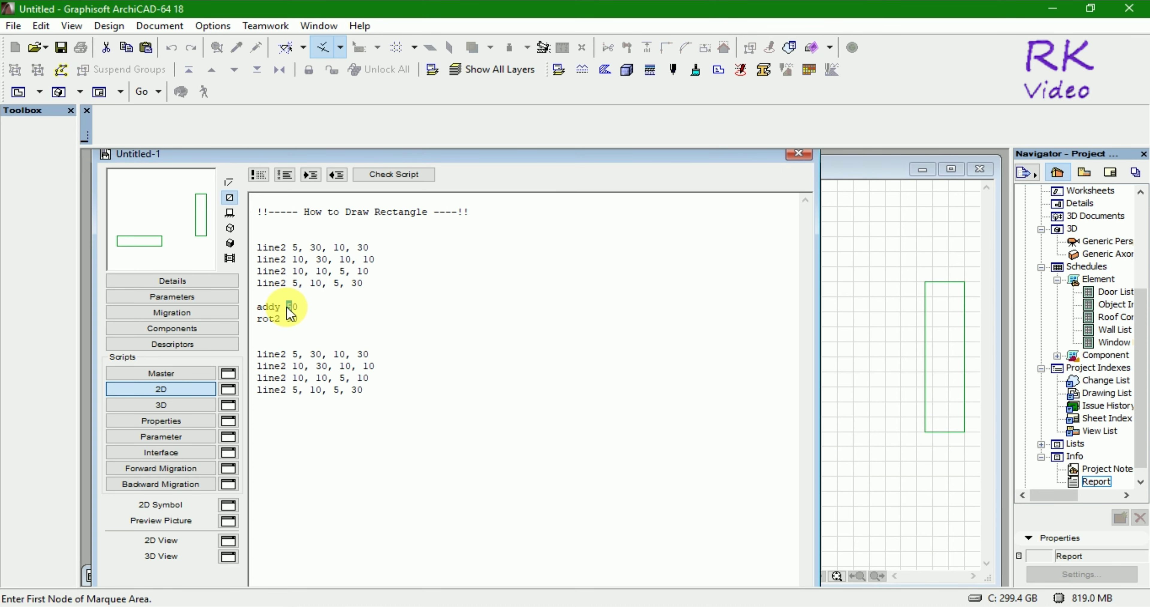
{"action": "left_click", "coordinate": [874, 433]}
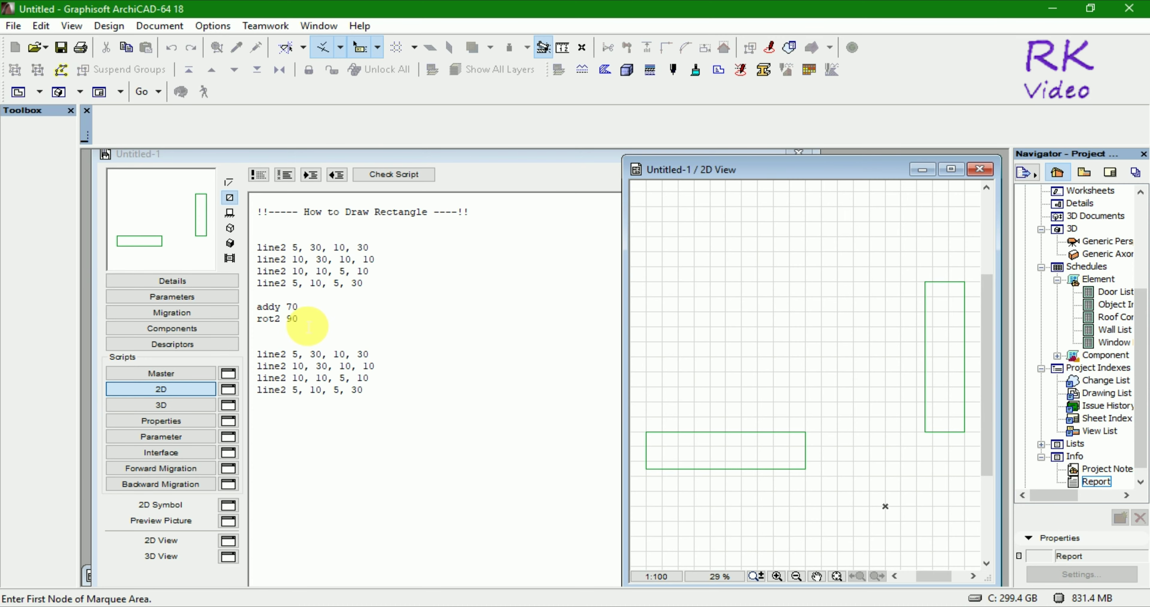
- Increase the offset to addy 100 and preview the moved rectangle
{"action": "left_click", "coordinate": [305, 314]}
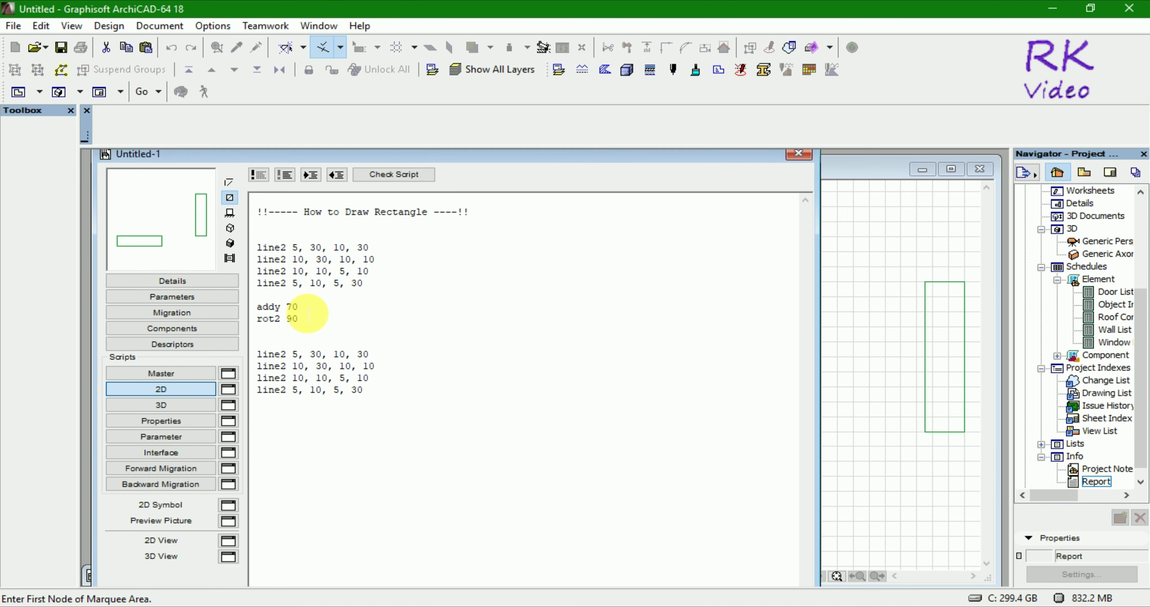
{"action": "double_click", "coordinate": [291, 306]}
{"action": "double_click", "coordinate": [291, 307]}
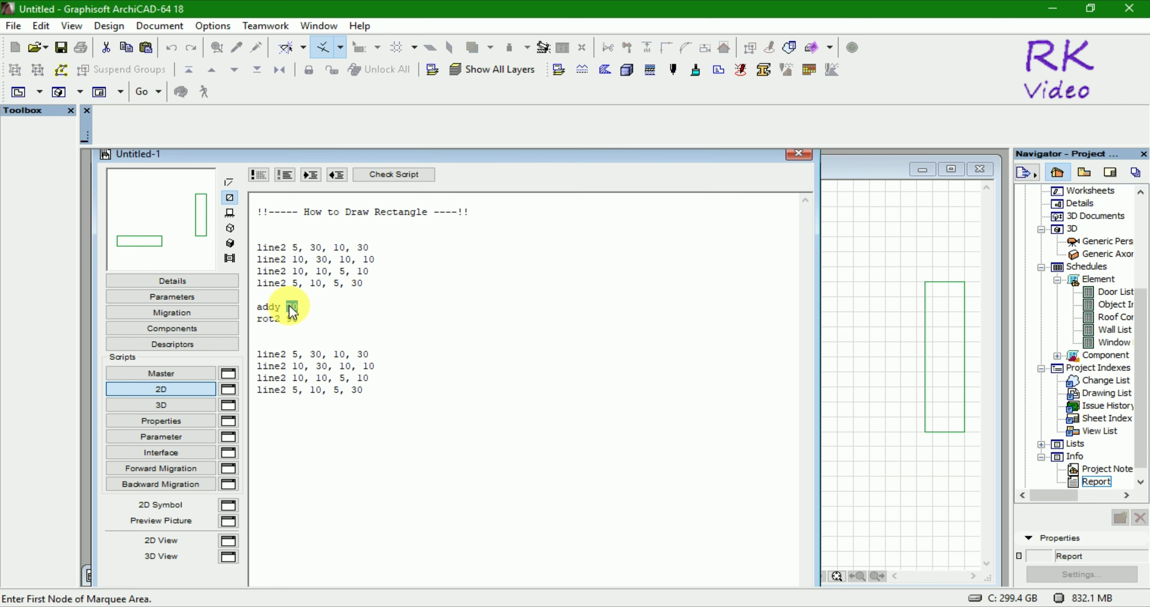
{"action": "type", "text": "100"}
{"action": "left_click", "coordinate": [837, 417]}
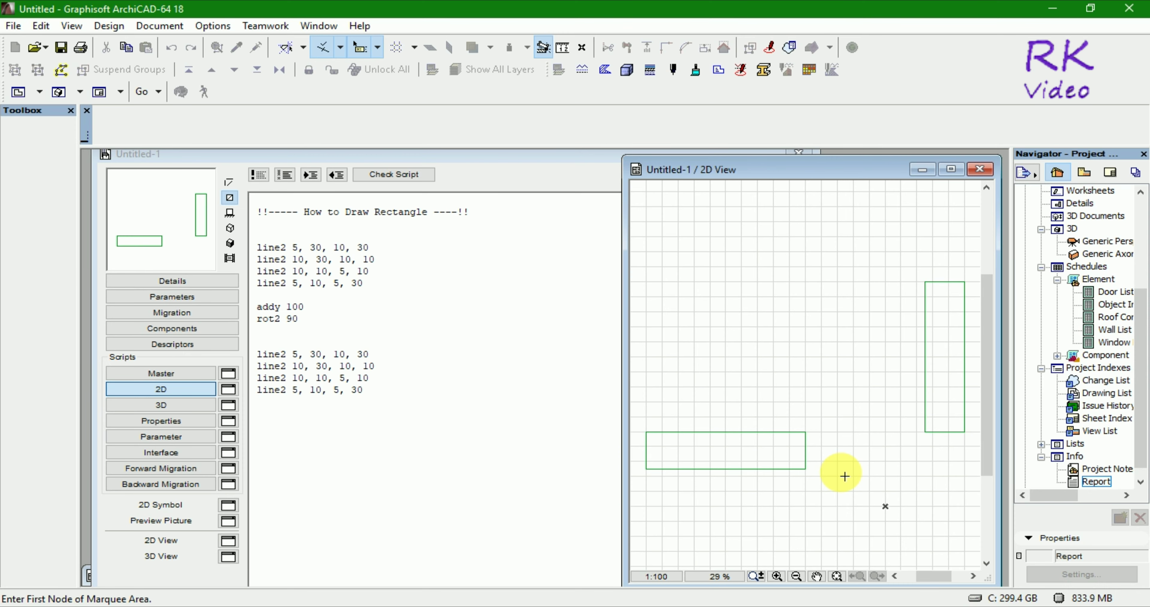
- Replace the 30 values in the second rectangle's line2 block with 40 and preview the 2D View
{"action": "left_click", "coordinate": [325, 359]}
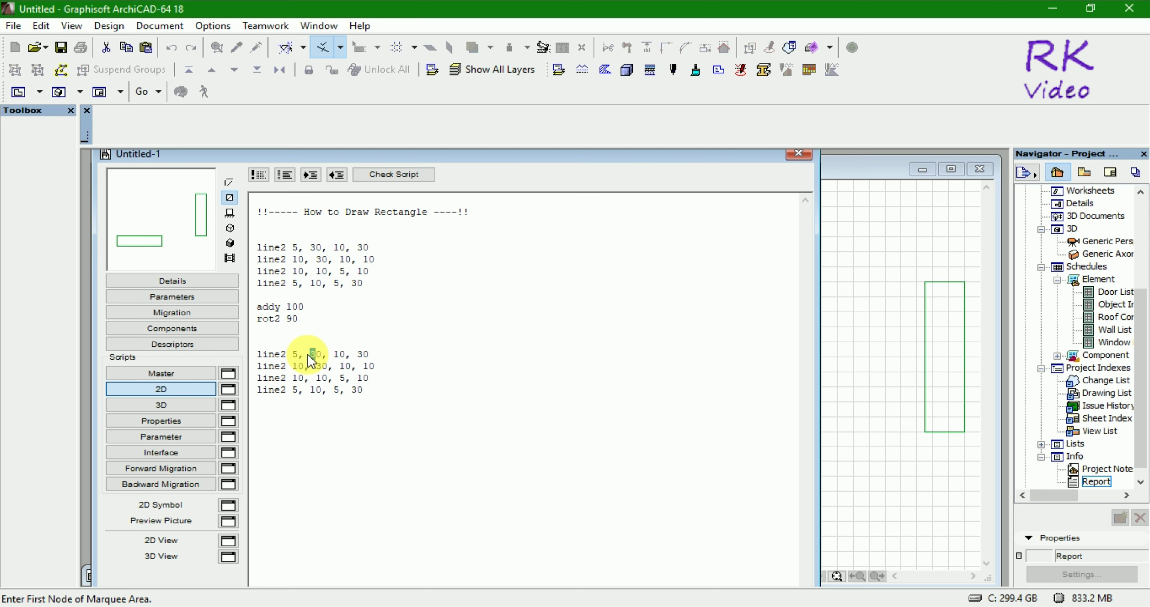
{"action": "type", "text": "4"}
{"action": "left_click_drag", "start_coordinate": [357, 355], "coordinate": [323, 365]}
{"action": "type", "text": "4"}
{"action": "type", "text": "4"}
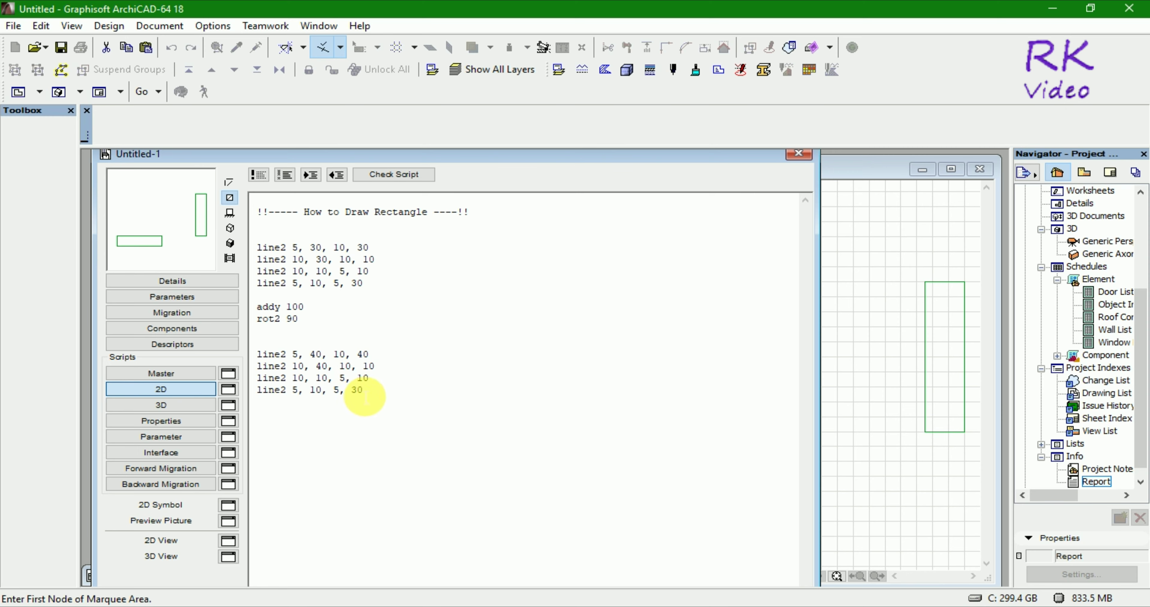
{"action": "key", "text": "BackSpace"}
{"action": "type", "text": "4"}
{"action": "left_click", "coordinate": [917, 457]}
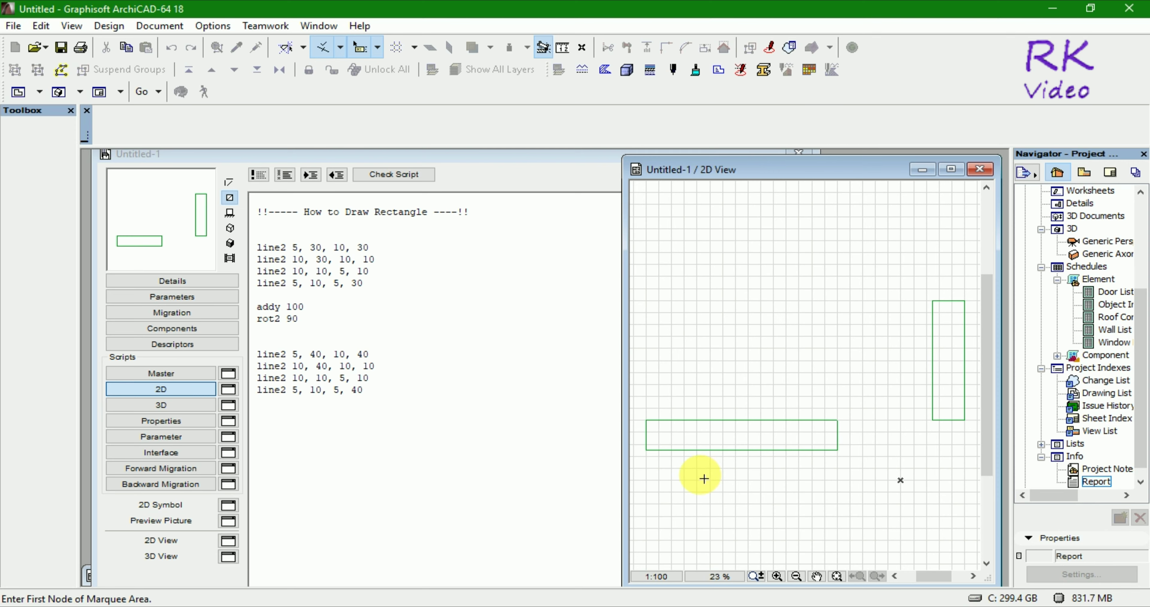
- Change each 40 in the second line2 block to 80 and preview the stretched rectangle
{"action": "left_click", "coordinate": [322, 363]}
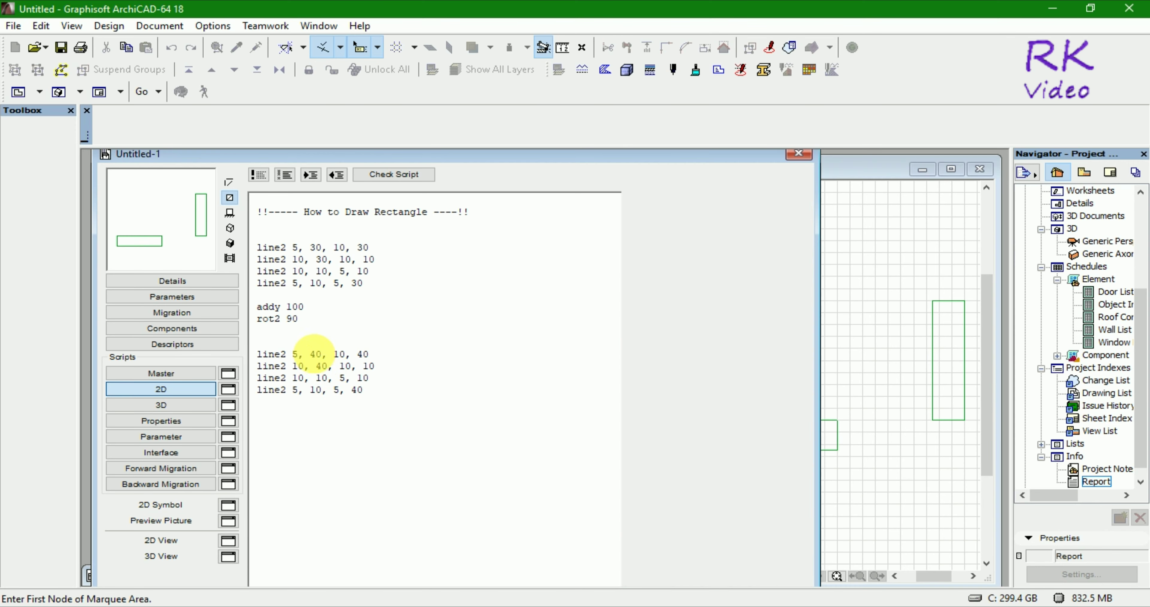
{"action": "left_click_drag", "start_coordinate": [315, 354], "coordinate": [310, 354]}
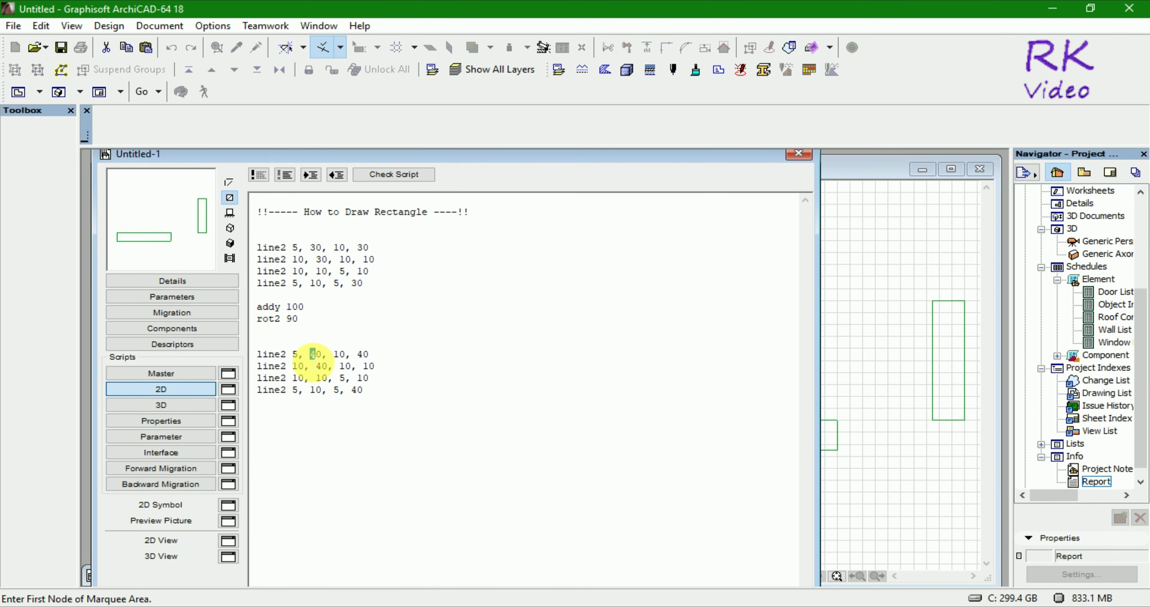
{"action": "type", "text": "8"}
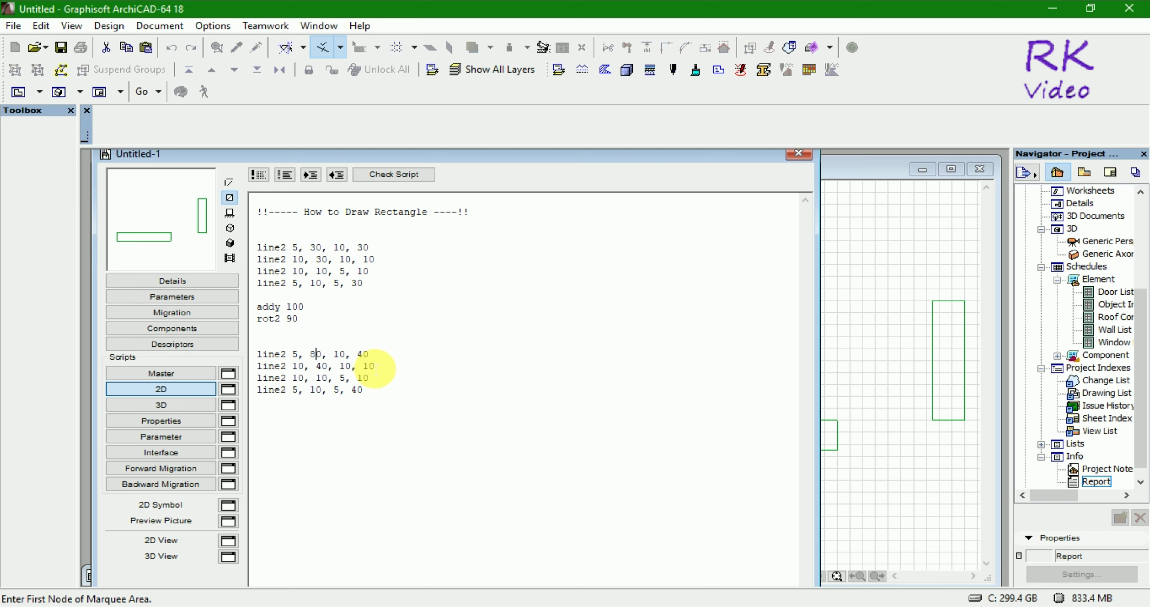
{"action": "left_click_drag", "start_coordinate": [363, 354], "coordinate": [354, 391]}
{"action": "type", "text": "8"}
{"action": "type", "text": "8"}
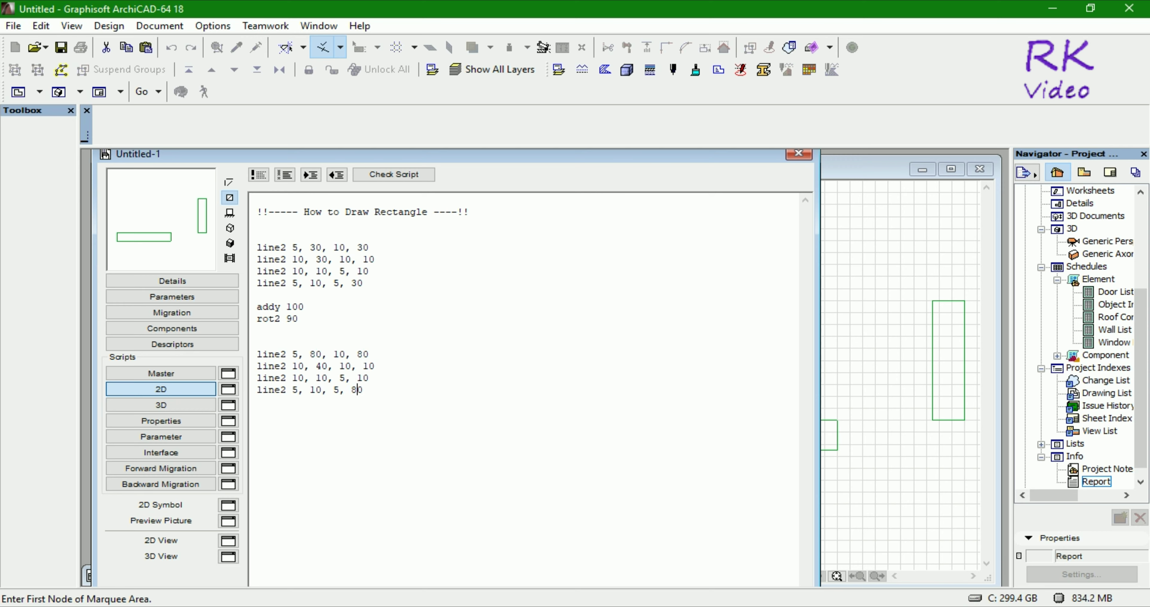
{"action": "left_click", "coordinate": [321, 366]}
{"action": "key", "text": "BackSpace"}
{"action": "type", "text": "8"}
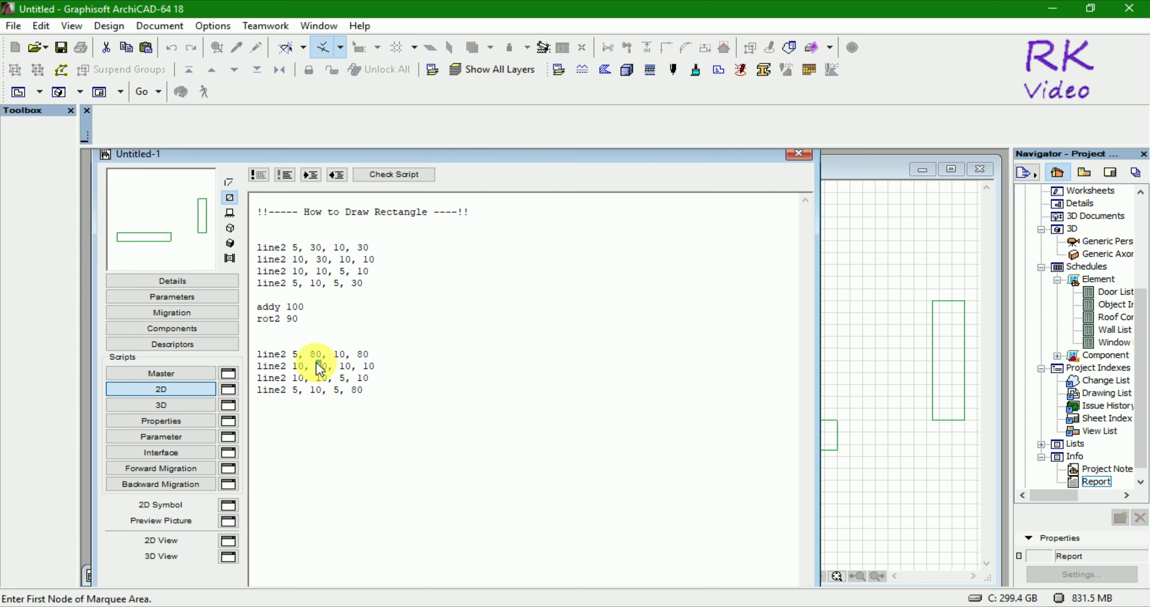
{"action": "left_click", "coordinate": [888, 407]}
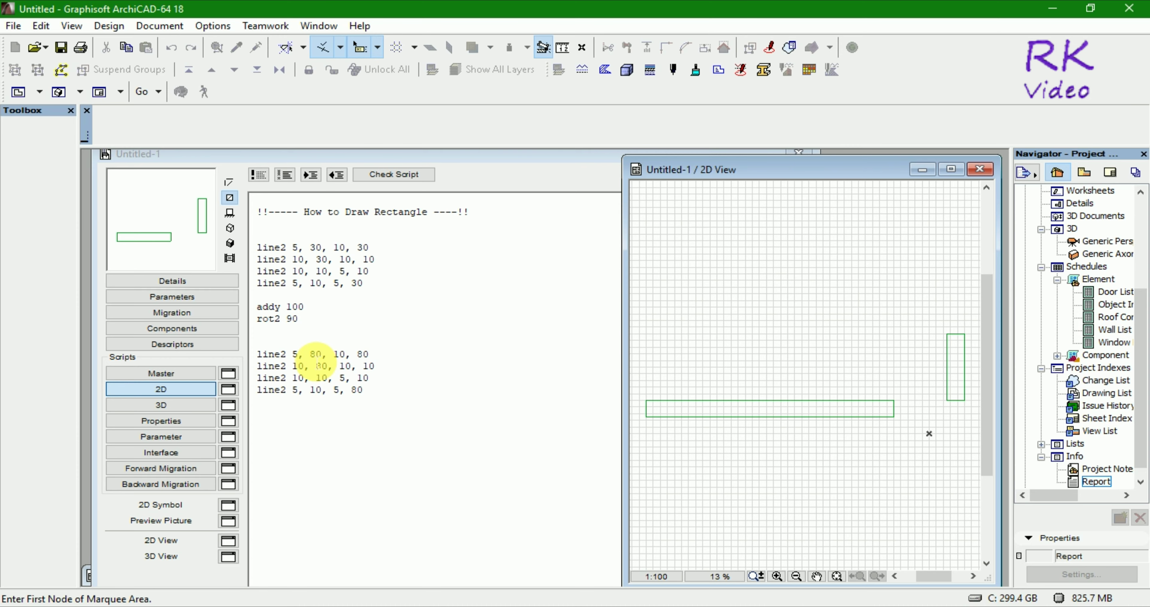
{"action": "left_click", "coordinate": [324, 357]}
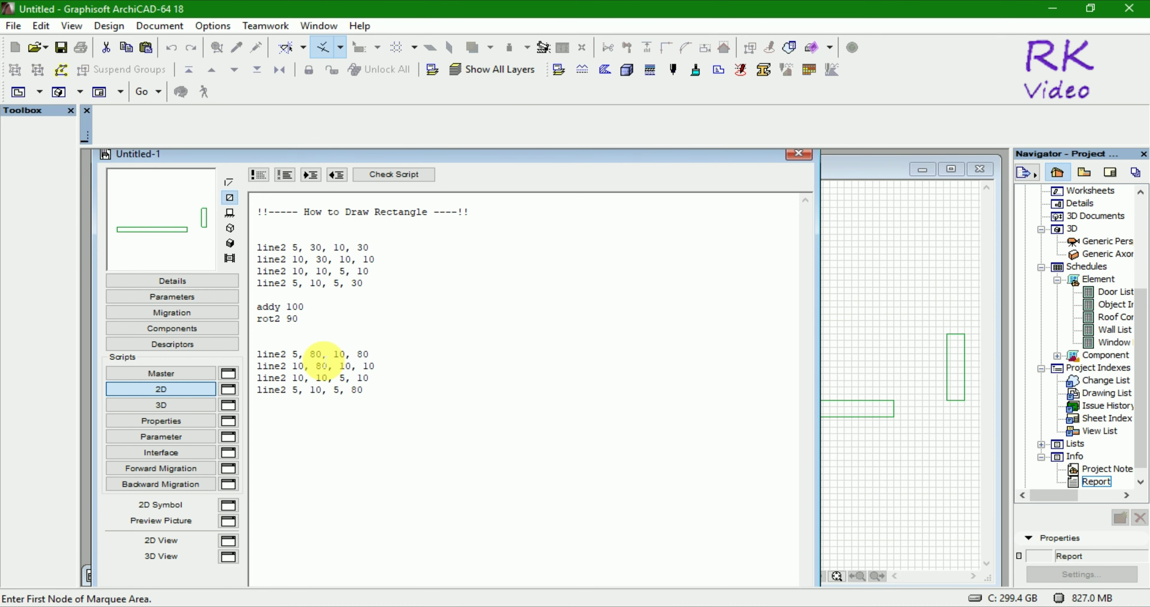
- Replace the four 80 values in the second line2 block with -30 and preview the T shape
{"action": "key", "text": "BackSpace"}
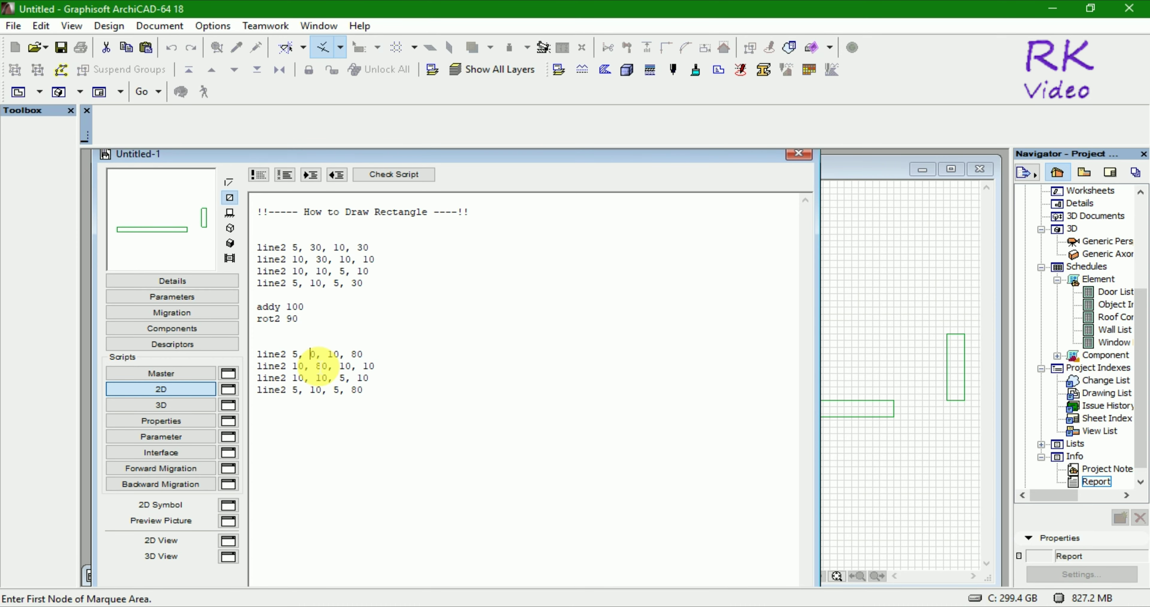
{"action": "type", "text": "-3"}
{"action": "type", "text": "-"}
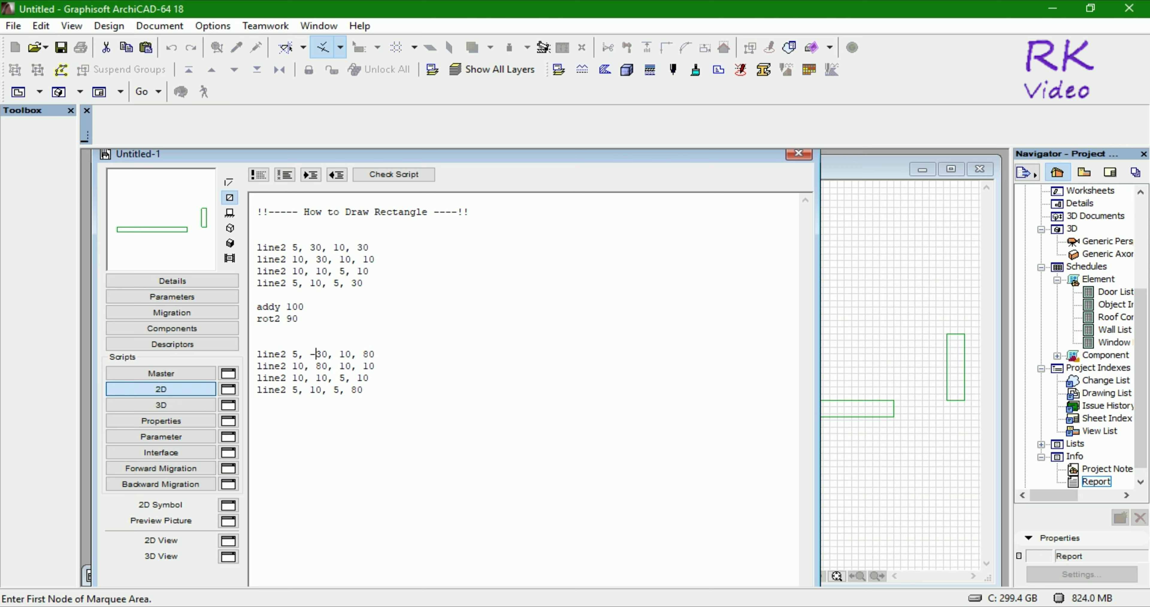
{"action": "left_click", "coordinate": [370, 355]}
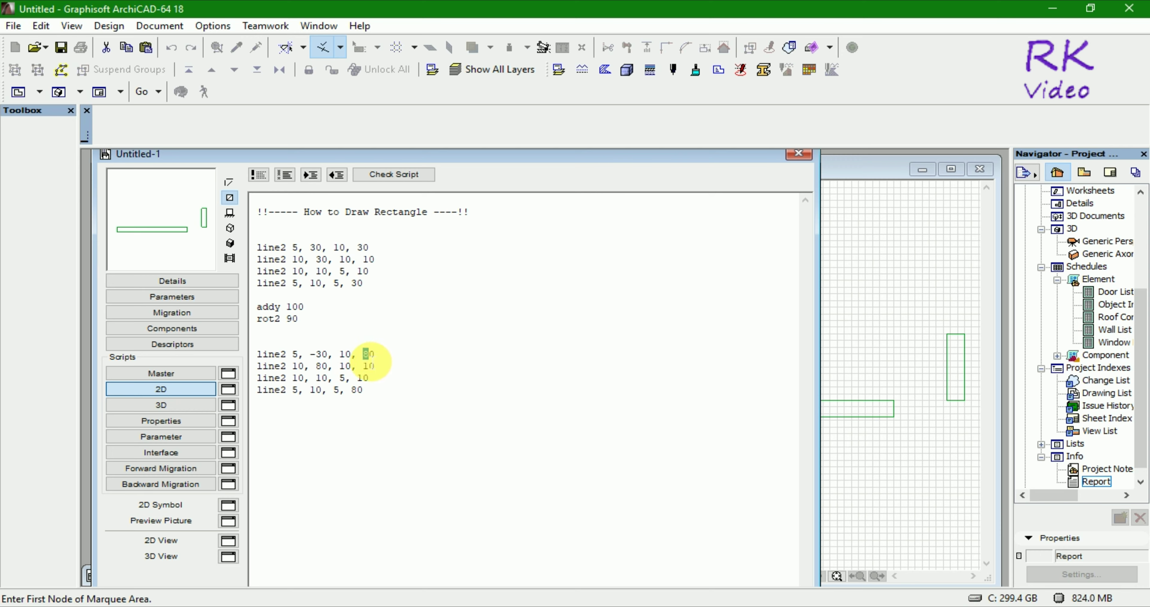
{"action": "key", "text": "BackSpace"}
{"action": "type", "text": "-3"}
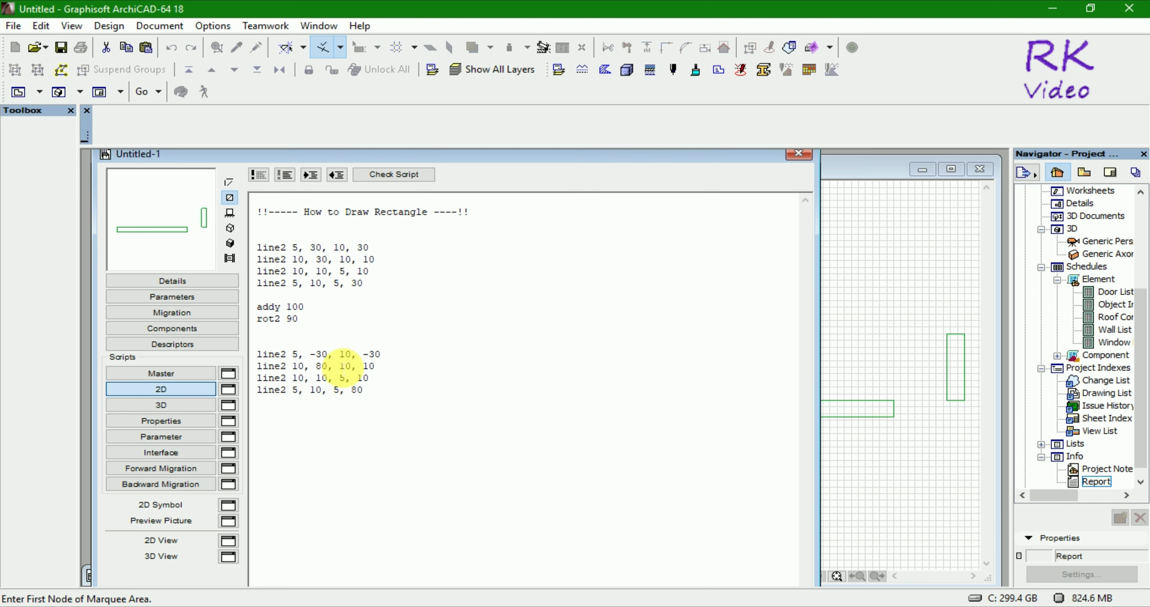
{"action": "left_click", "coordinate": [323, 366]}
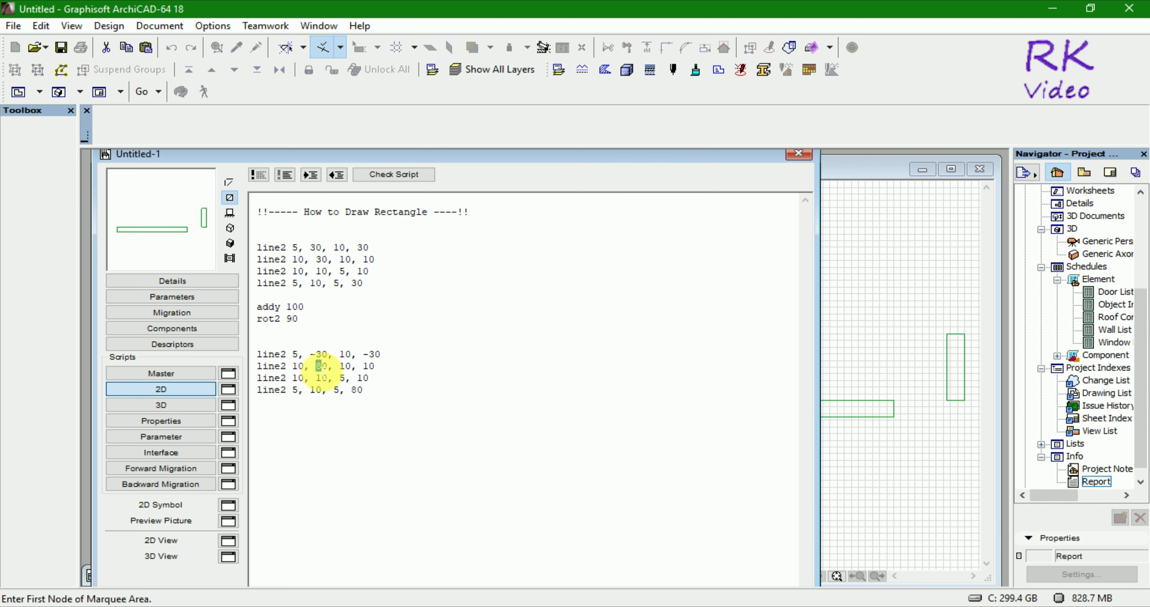
{"action": "type", "text": "-"}
{"action": "key", "text": "BackSpace"}
{"action": "type", "text": "-3"}
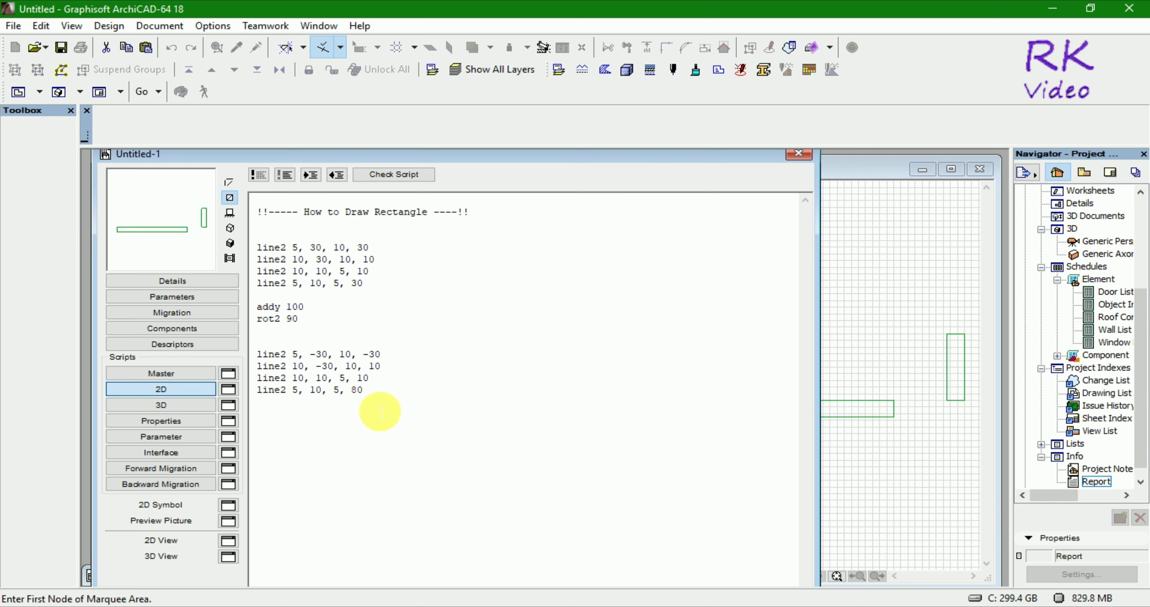
{"action": "left_click_drag", "start_coordinate": [360, 390], "coordinate": [352, 391]}
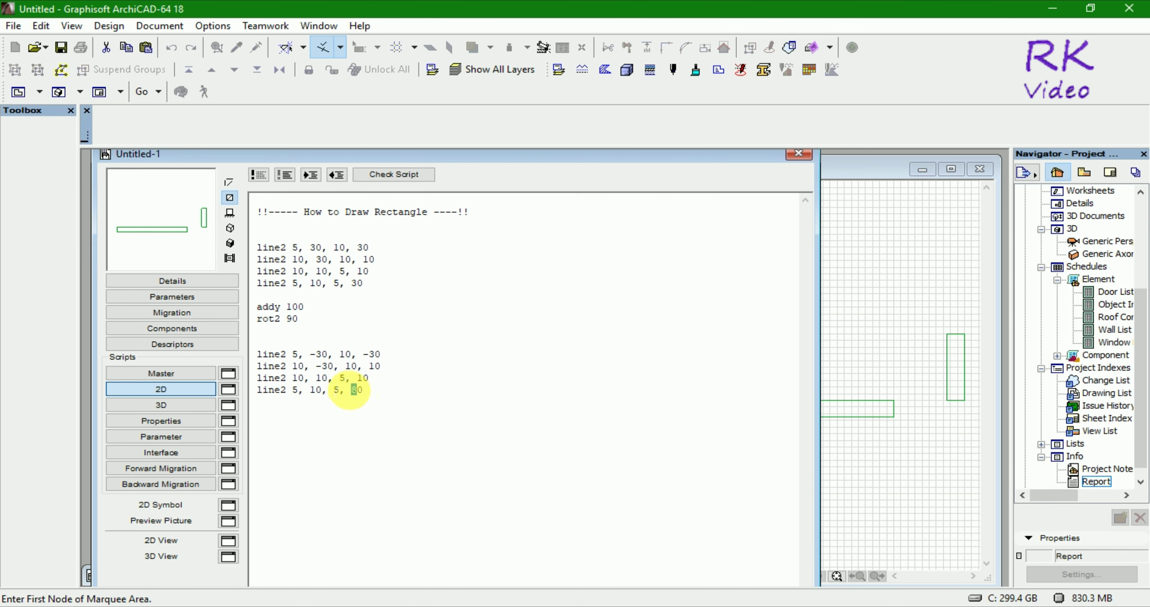
{"action": "type", "text": "-3"}
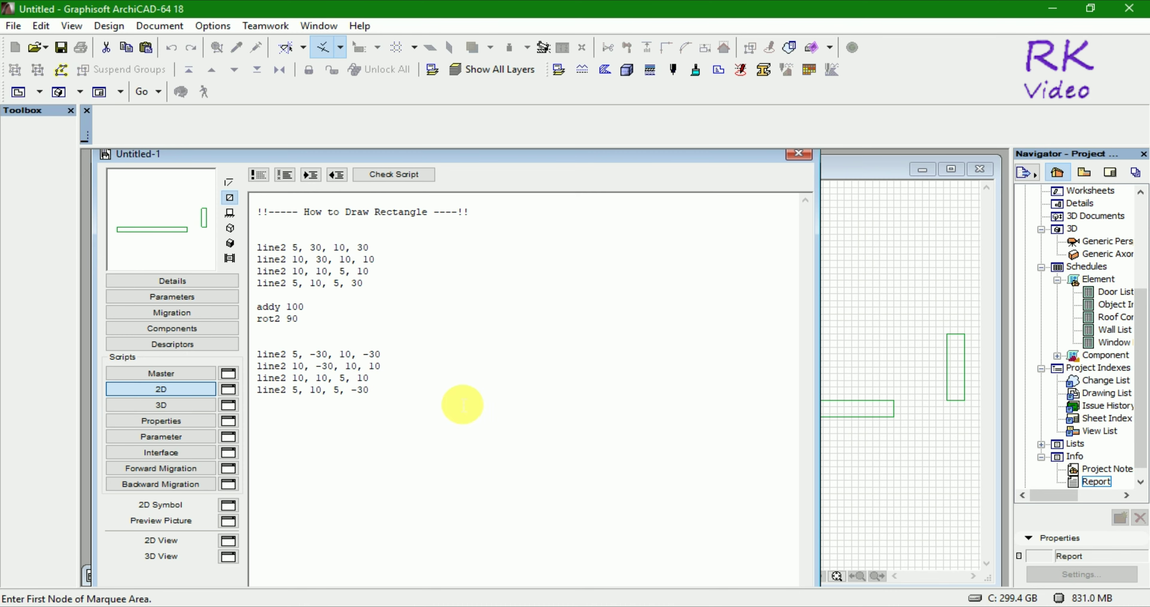
{"action": "left_click", "coordinate": [962, 487]}
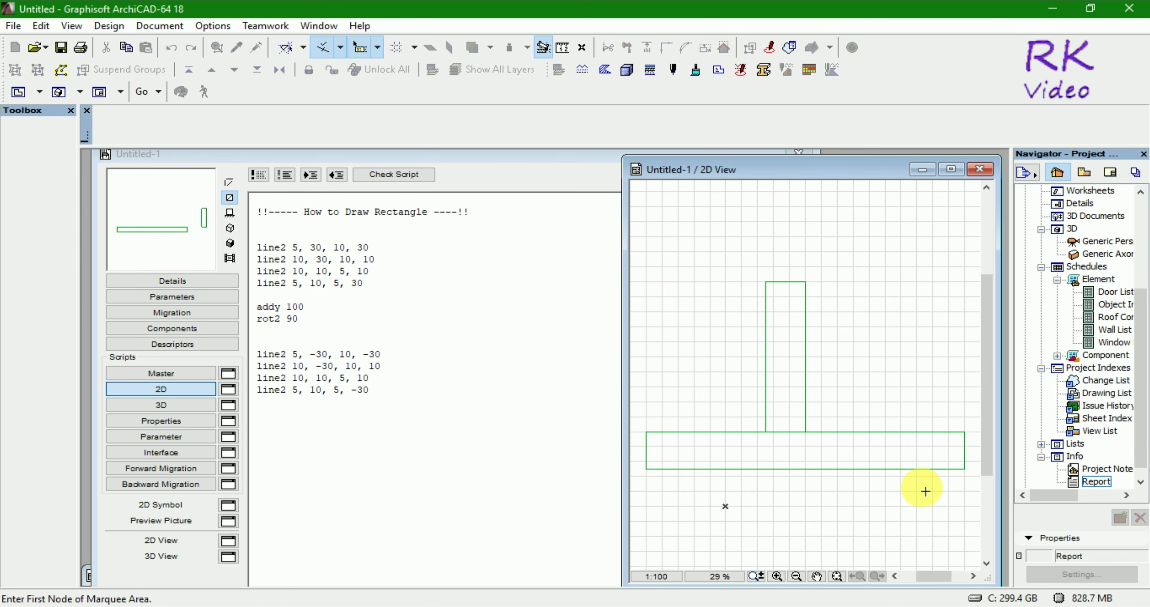